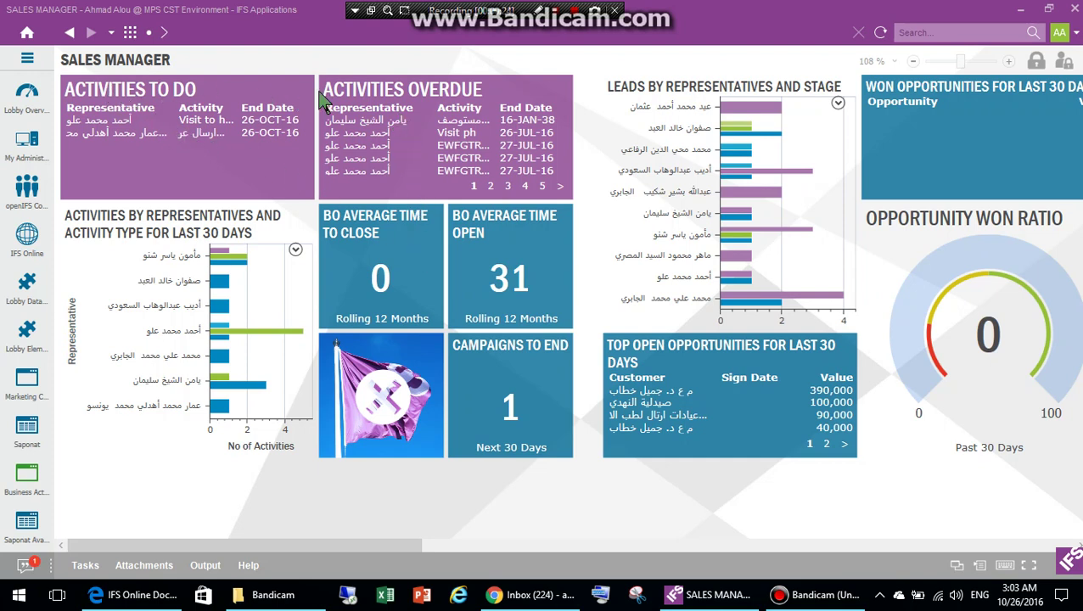
Step: Open the Customer Order Template page under Sales > Order and hide the navigation tree
{"action": "left_click", "coordinate": [28, 60]}
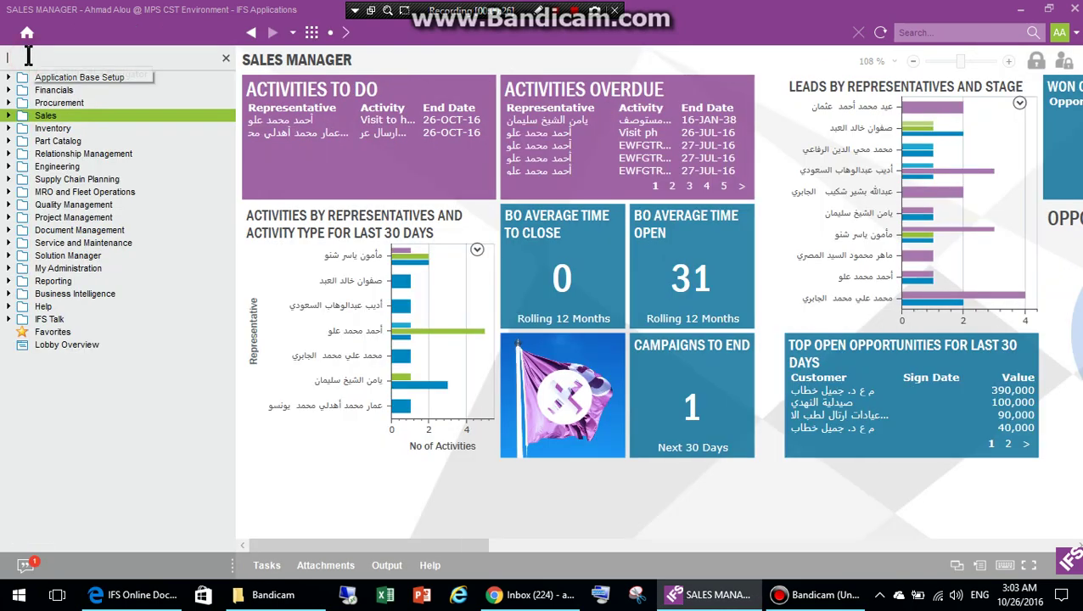
{"action": "left_click", "coordinate": [8, 117]}
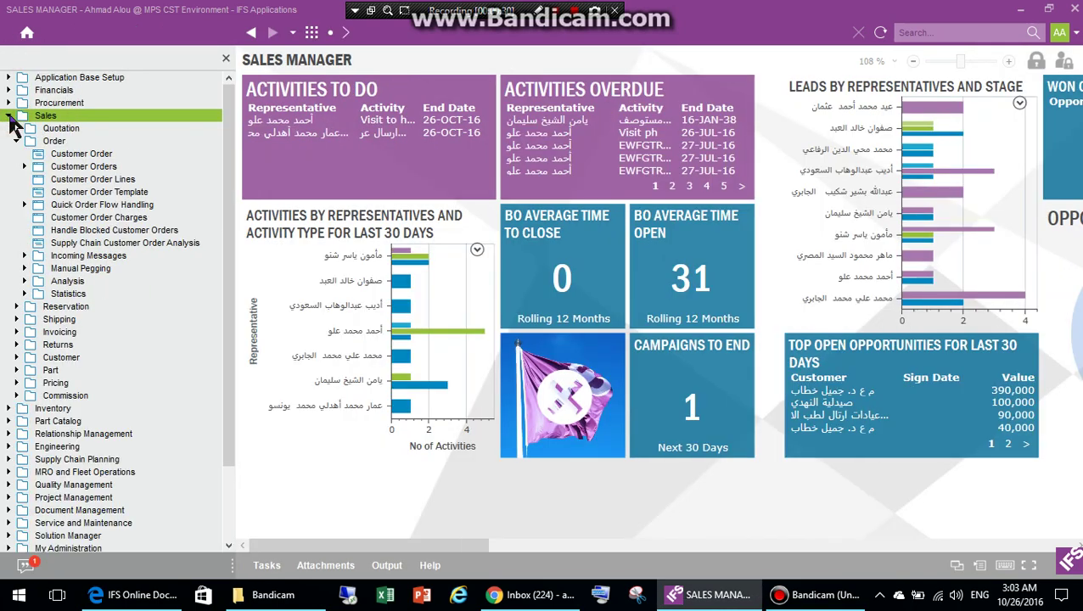
{"action": "left_click", "coordinate": [18, 140]}
{"action": "left_click", "coordinate": [18, 141]}
{"action": "left_click", "coordinate": [113, 193]}
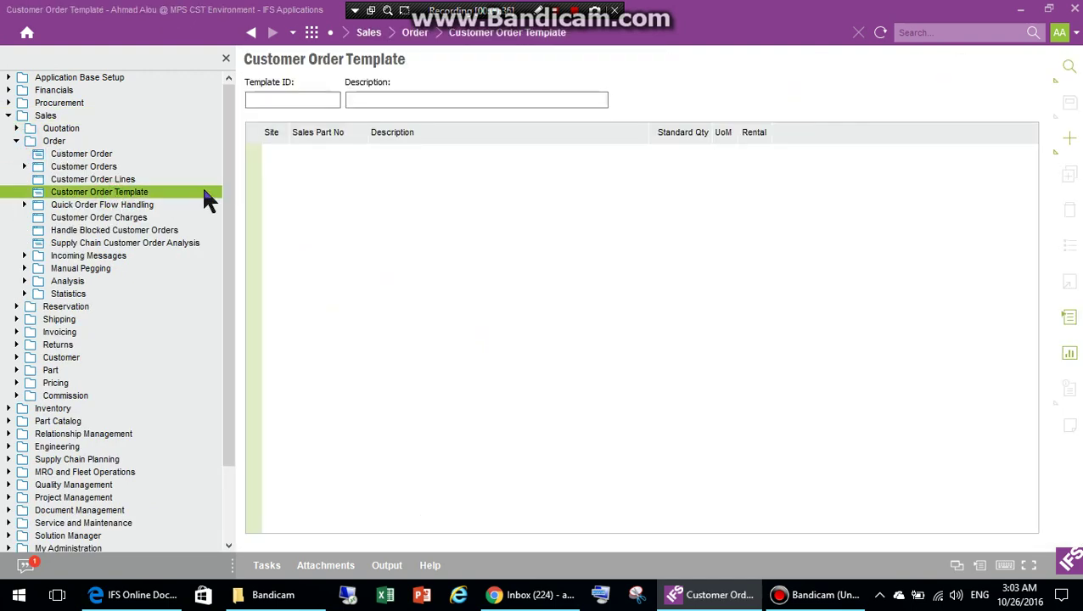
{"action": "left_click", "coordinate": [225, 57]}
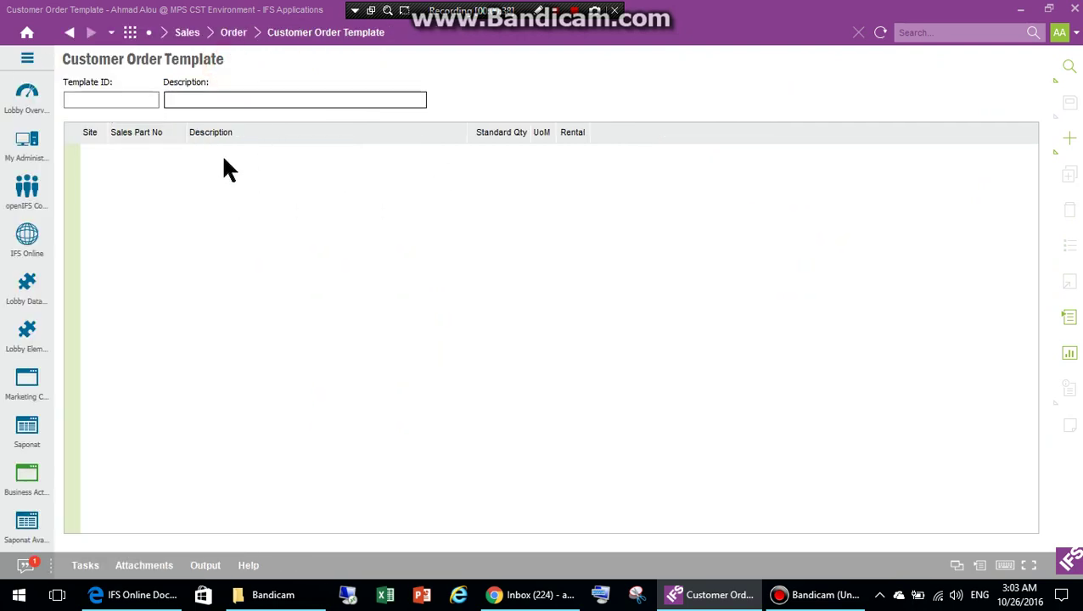
Step: Start a new customer order template with the description "طلبيات الدانوب" and try to save it
{"action": "left_click", "coordinate": [138, 101]}
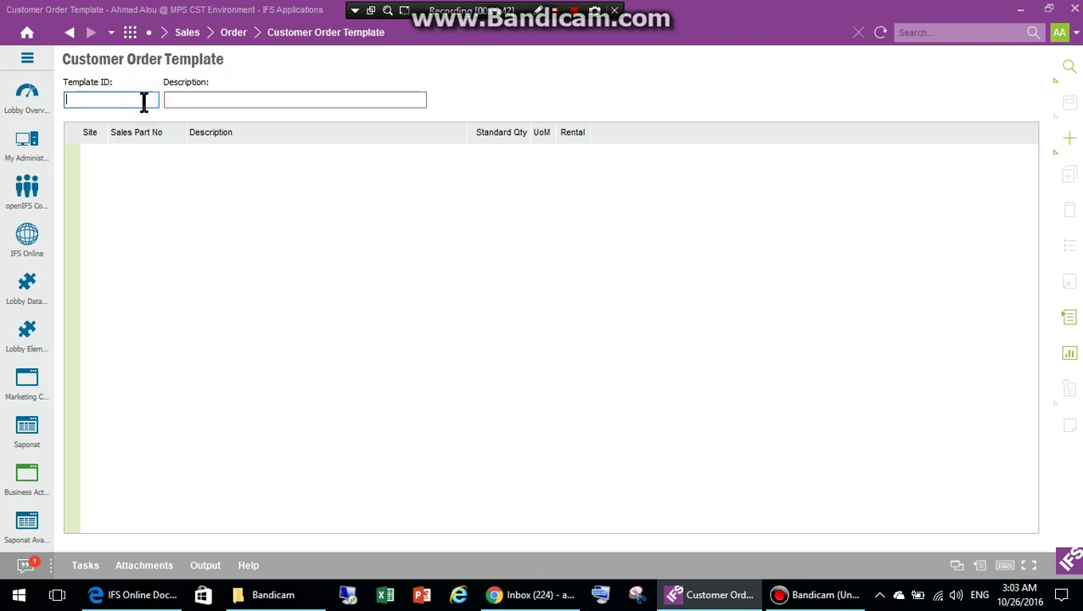
{"action": "left_click", "coordinate": [196, 100]}
{"action": "left_click", "coordinate": [155, 99]}
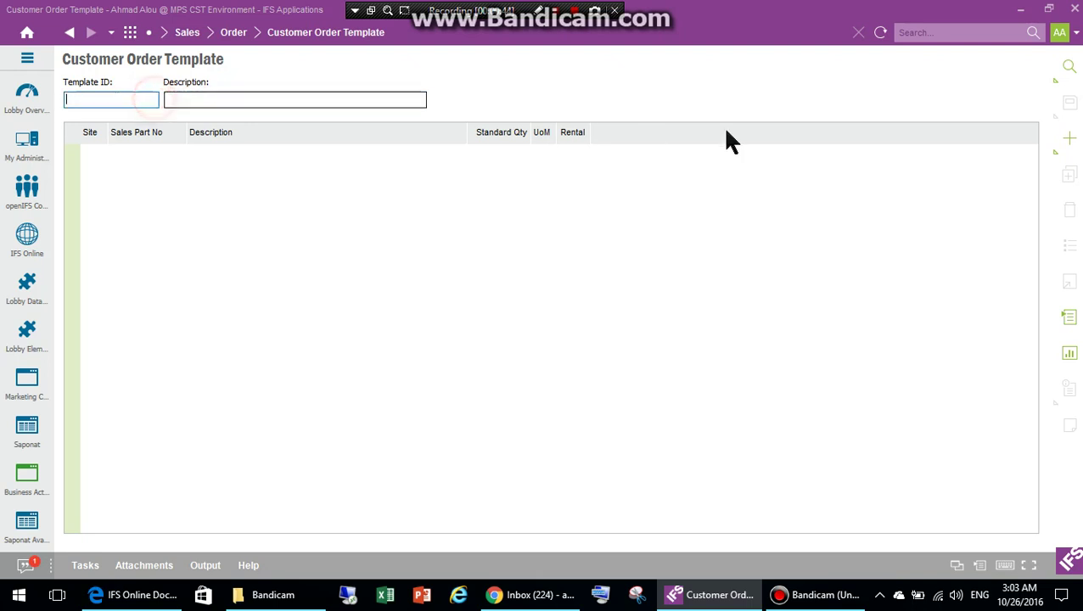
{"action": "left_click", "coordinate": [1066, 138]}
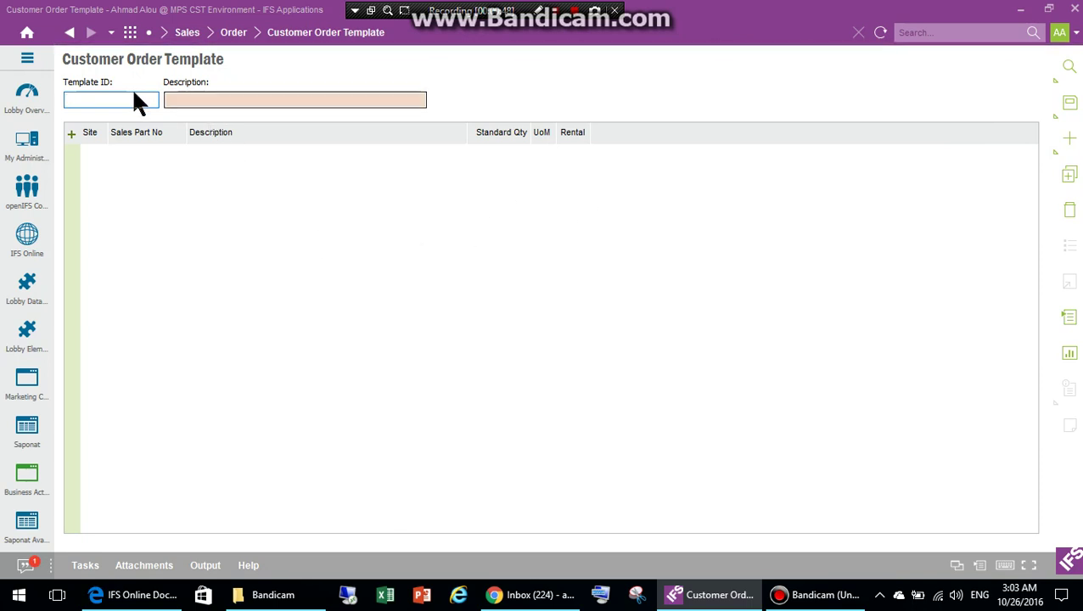
{"action": "left_click", "coordinate": [196, 102]}
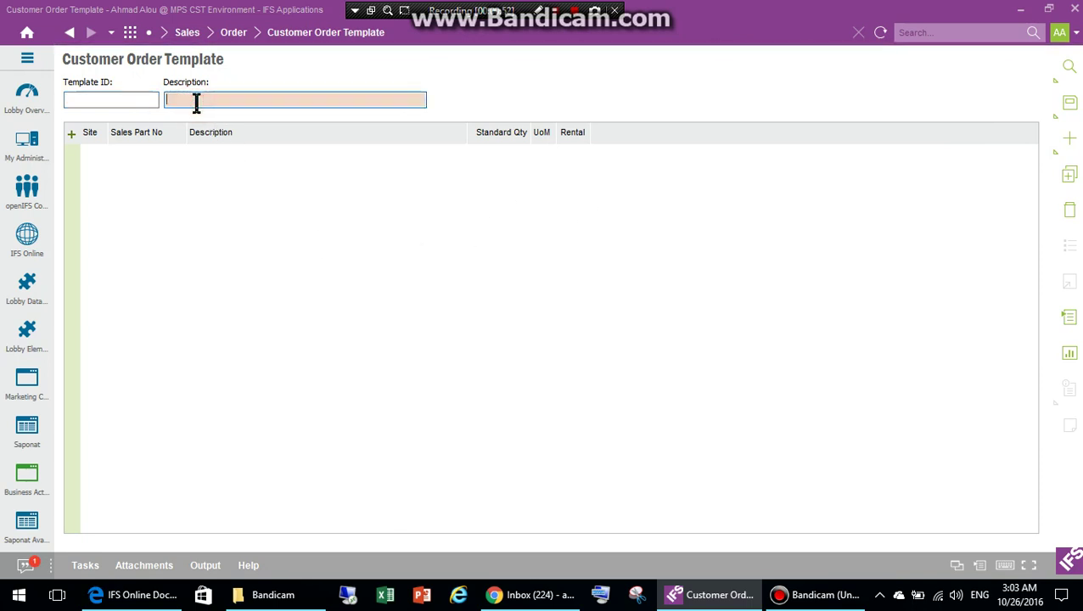
{"action": "key", "text": "alt+shift"}
{"action": "type", "text": "ط"}
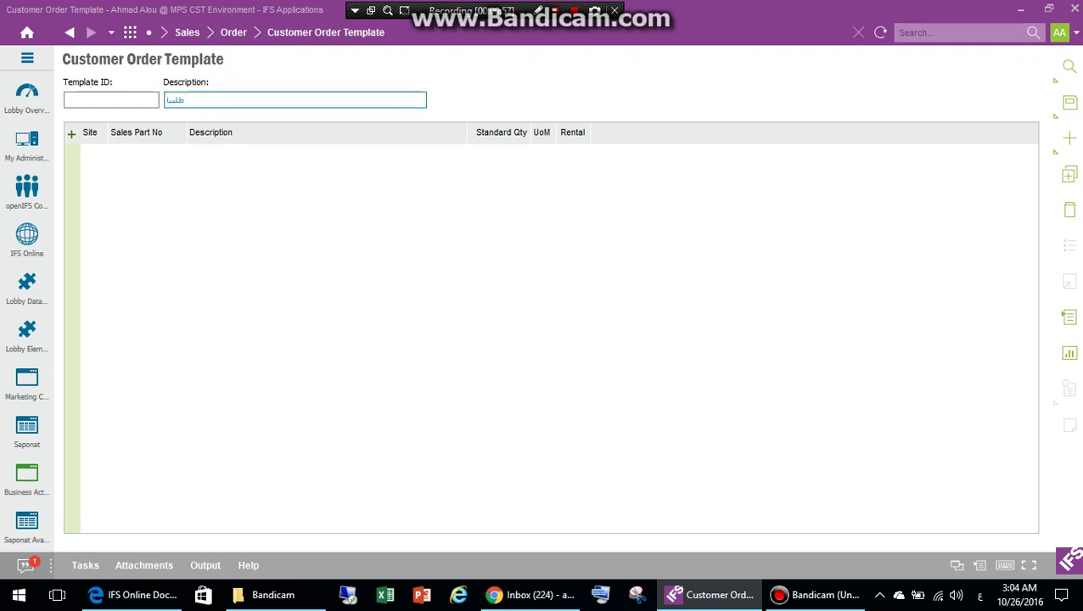
{"action": "type", "text": "لبيات الدانوب"}
{"action": "left_click", "coordinate": [1070, 103]}
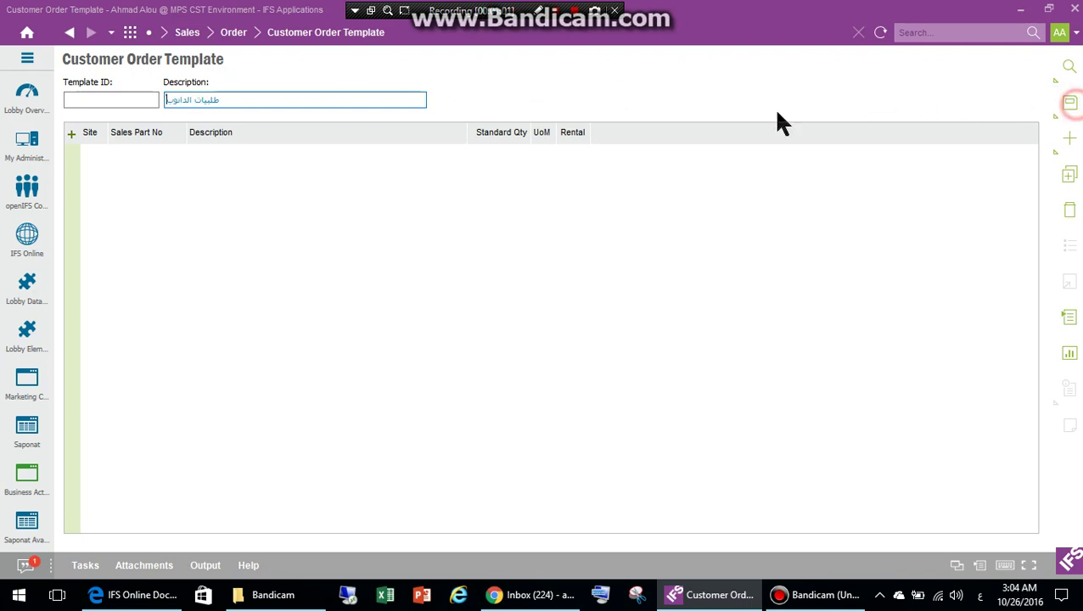
{"action": "left_click", "coordinate": [1069, 104]}
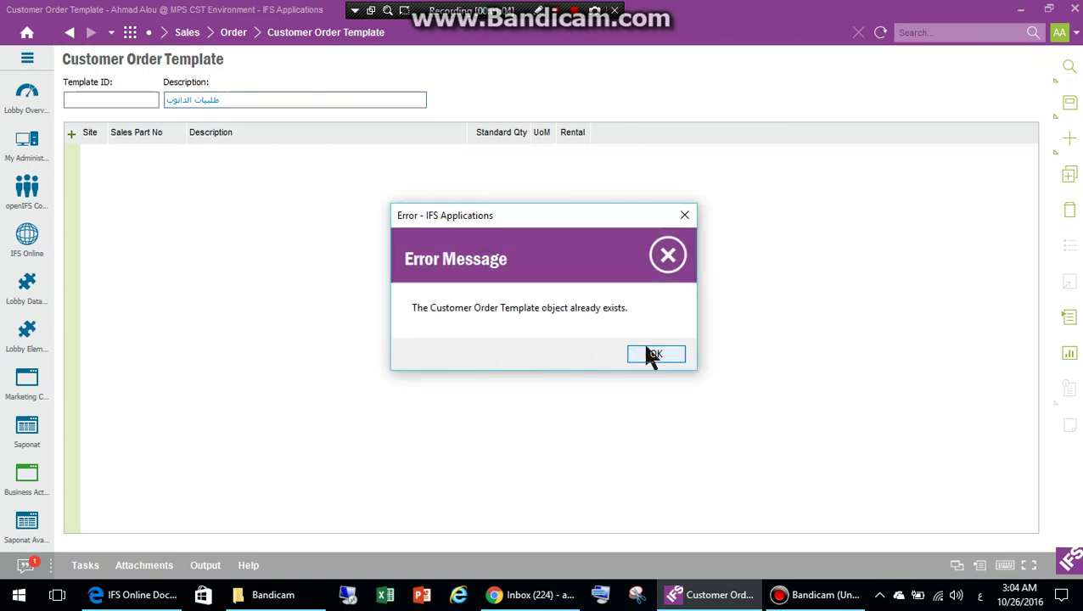
{"action": "left_click", "coordinate": [651, 355]}
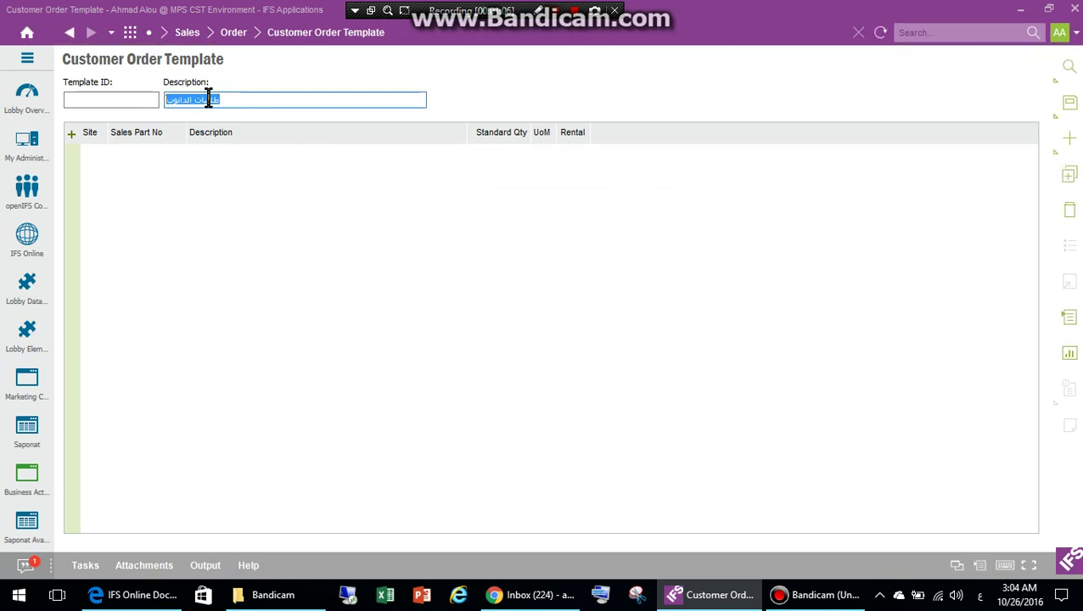
Step: Append 2 to the template's description and save the template
{"action": "left_click", "coordinate": [151, 98]}
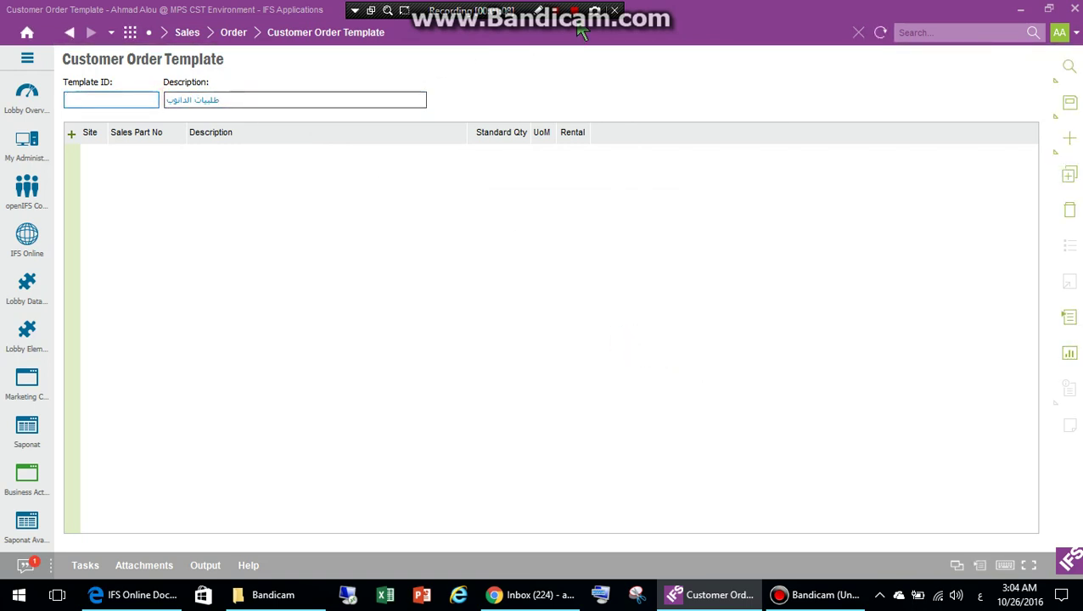
{"action": "left_click", "coordinate": [251, 101]}
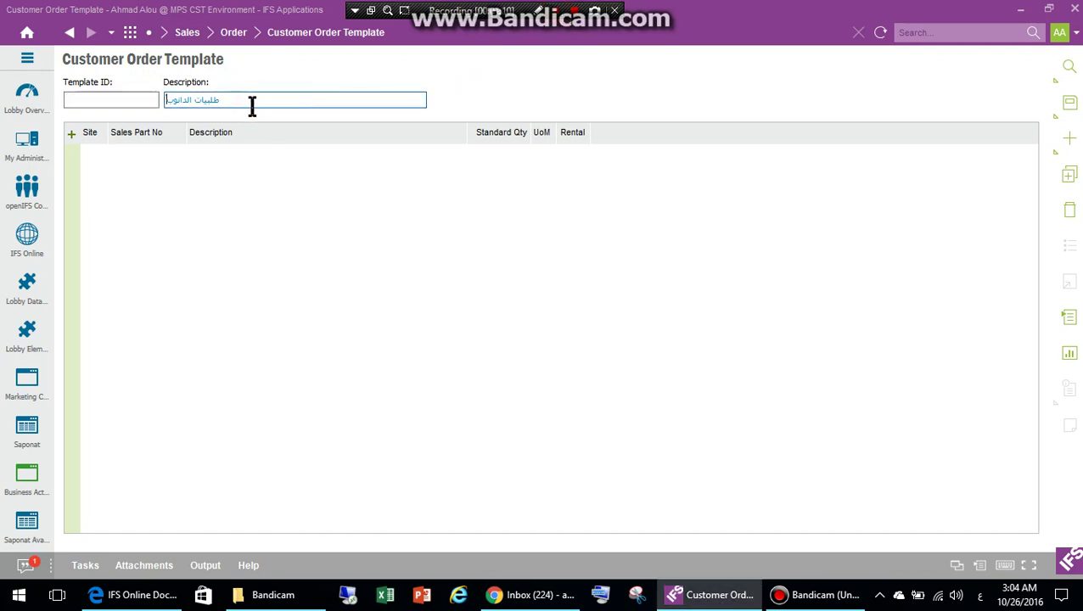
{"action": "type", "text": "2"}
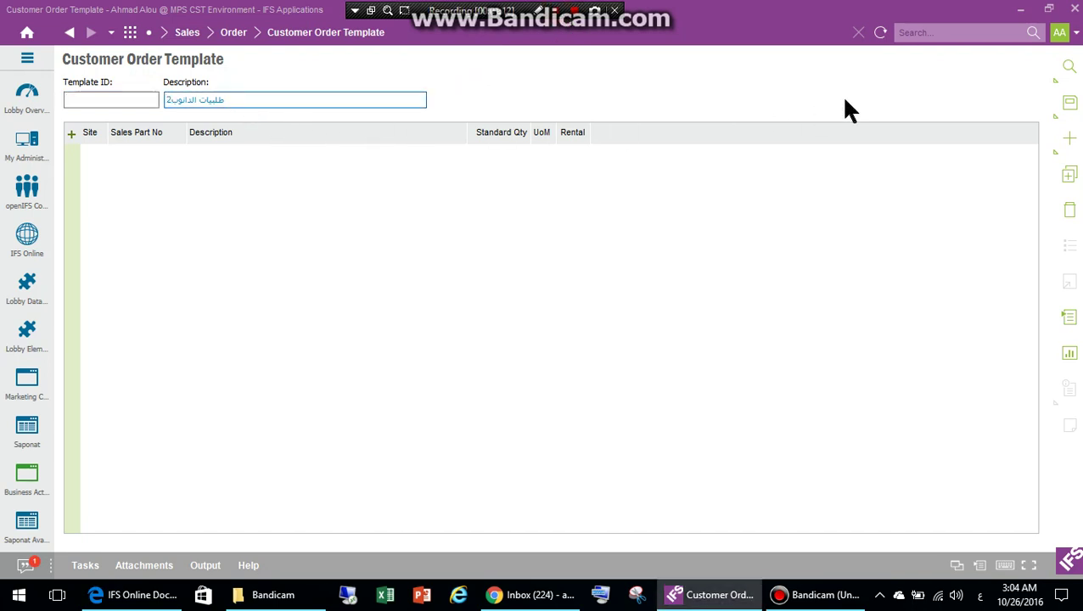
{"action": "left_click", "coordinate": [1069, 102]}
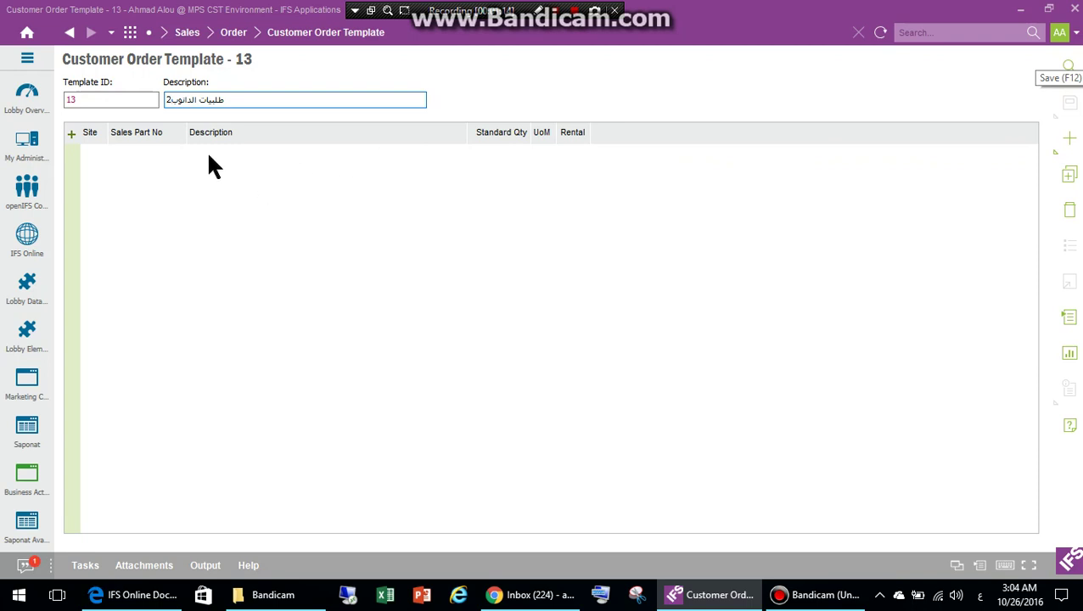
{"action": "left_click", "coordinate": [98, 101]}
{"action": "left_click", "coordinate": [101, 101]}
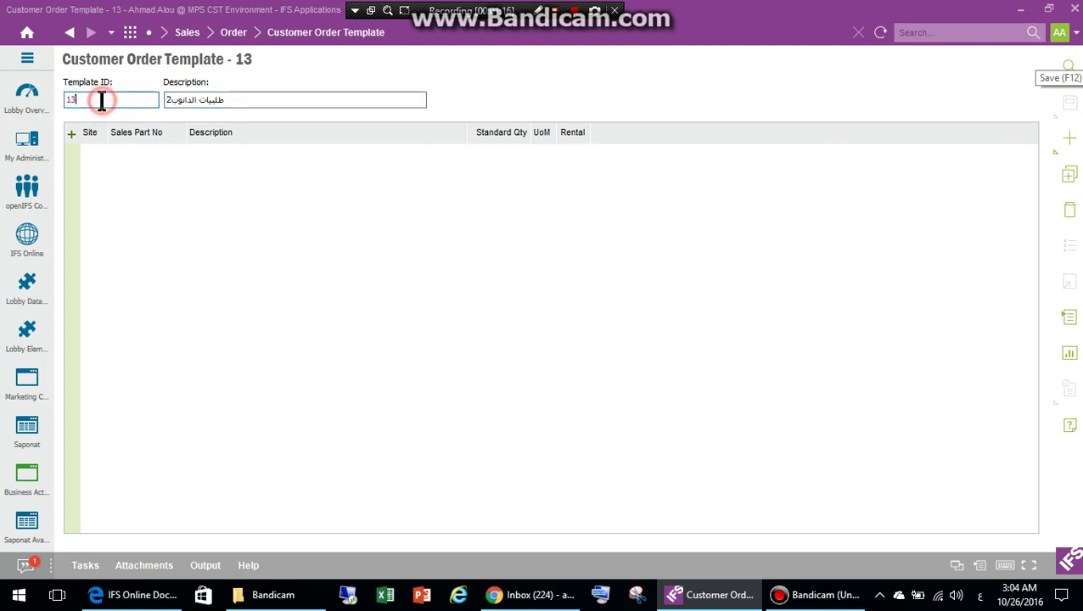
{"action": "left_click", "coordinate": [87, 97]}
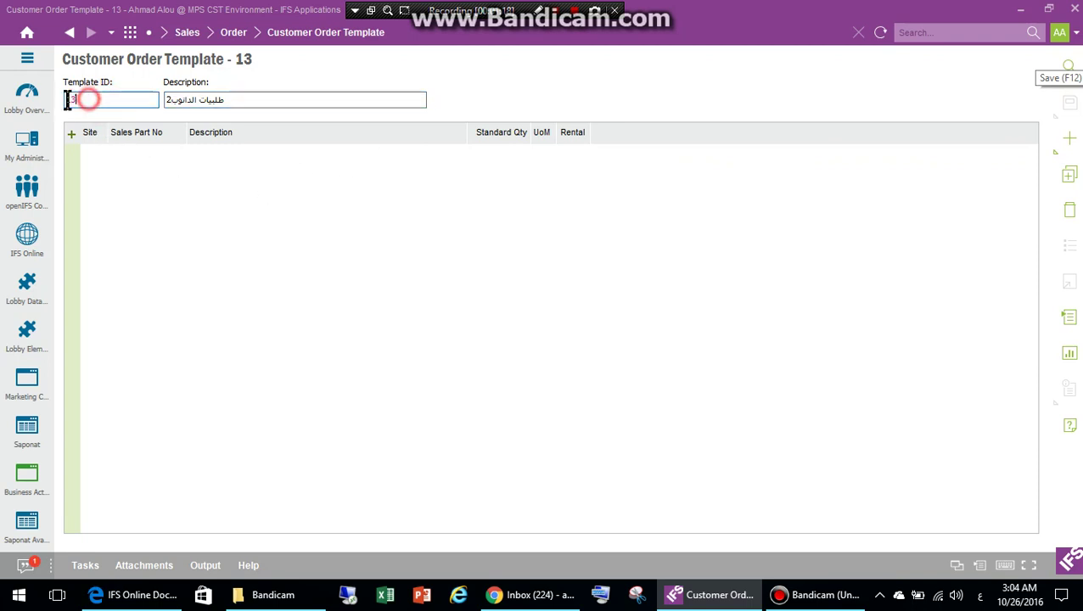
{"action": "left_click", "coordinate": [216, 100]}
{"action": "left_click", "coordinate": [212, 168]}
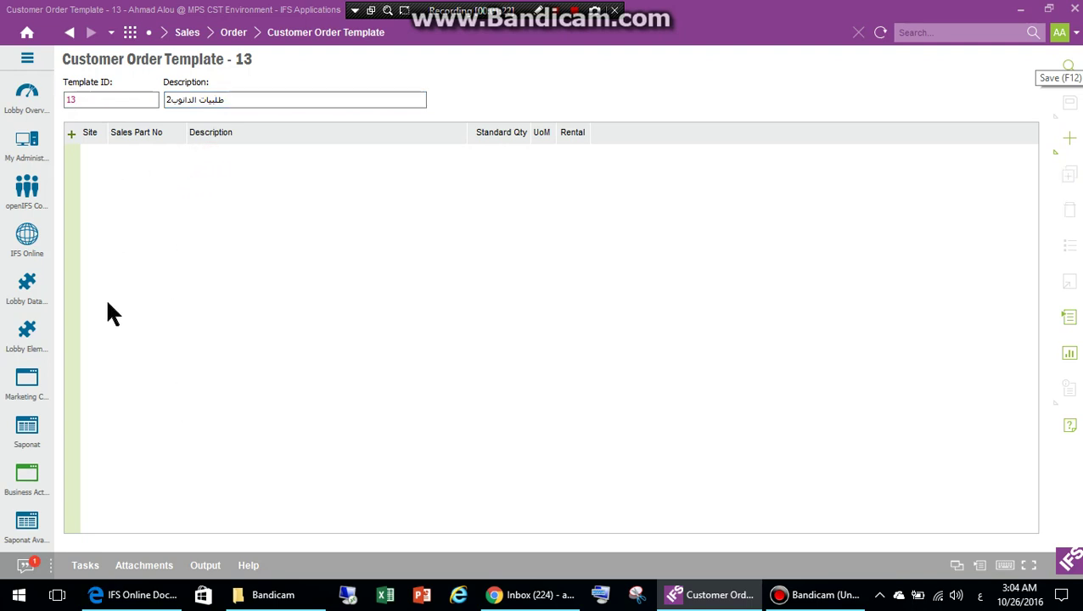
{"action": "left_click", "coordinate": [138, 194]}
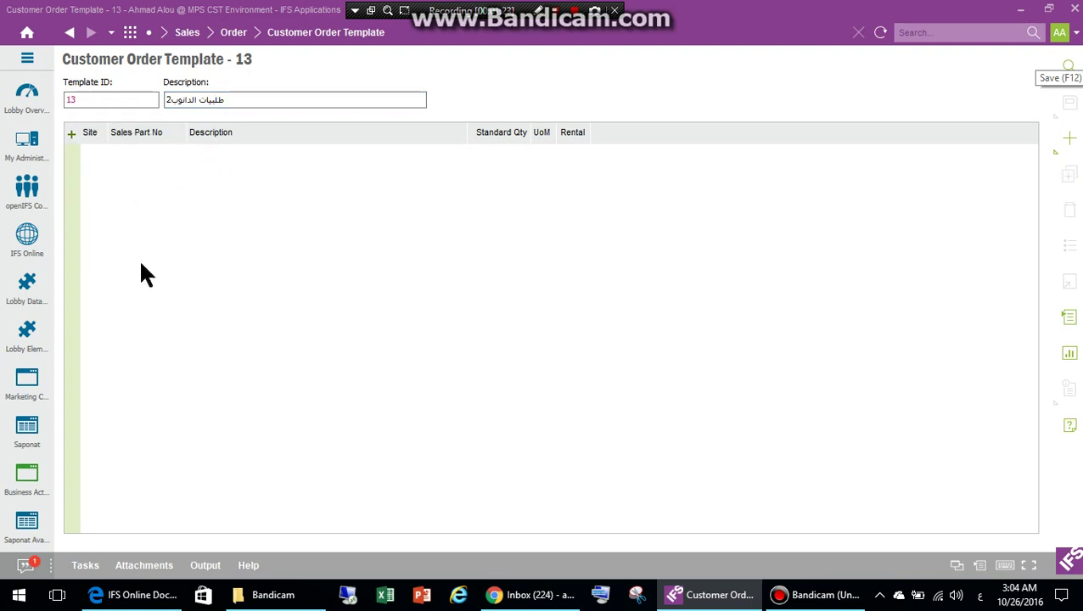
Step: Add a new line to the template and review the sites available for it, keeping PMT
{"action": "left_click", "coordinate": [72, 140]}
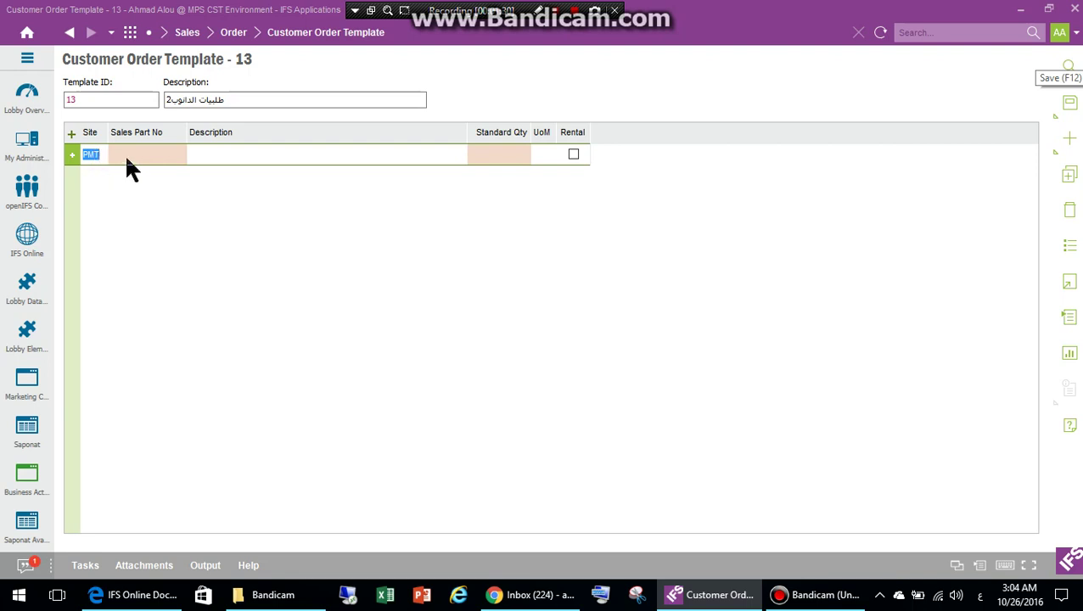
{"action": "left_click", "coordinate": [1068, 245]}
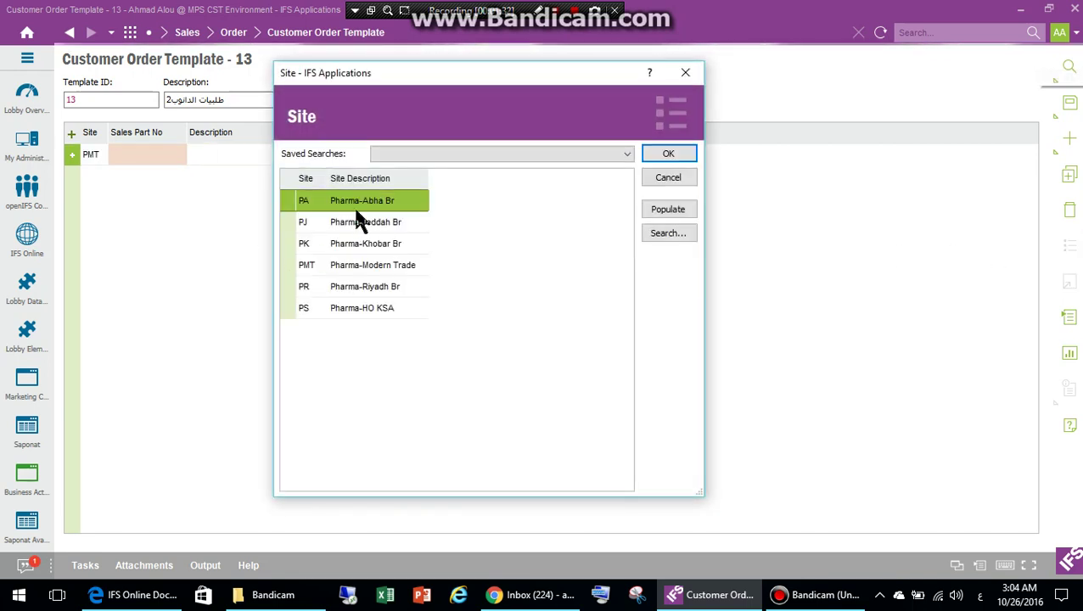
{"action": "left_click", "coordinate": [662, 180]}
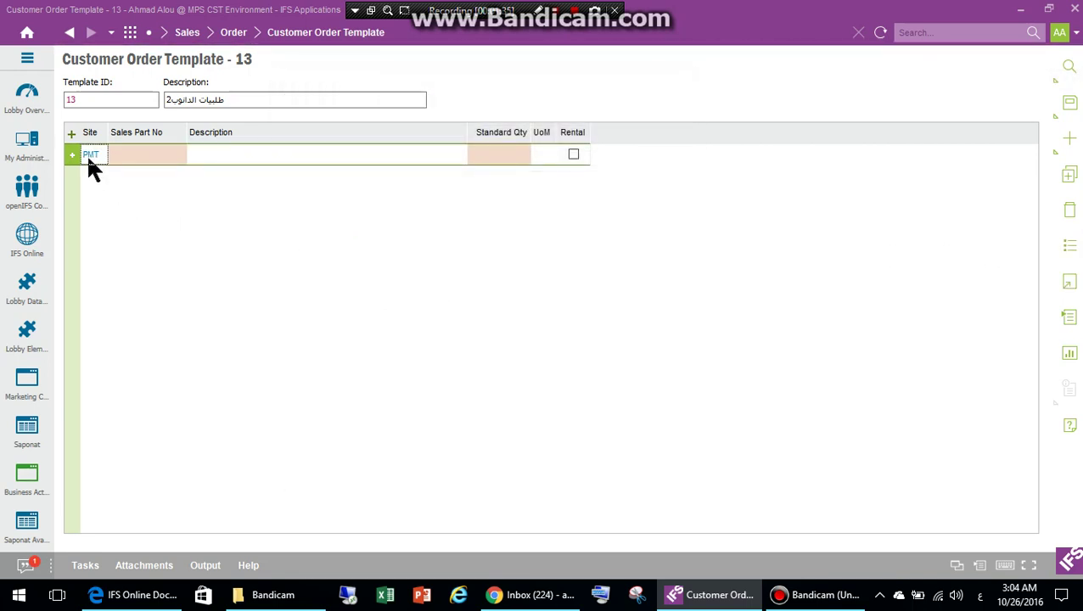
{"action": "left_click", "coordinate": [146, 158]}
{"action": "left_click", "coordinate": [1068, 246]}
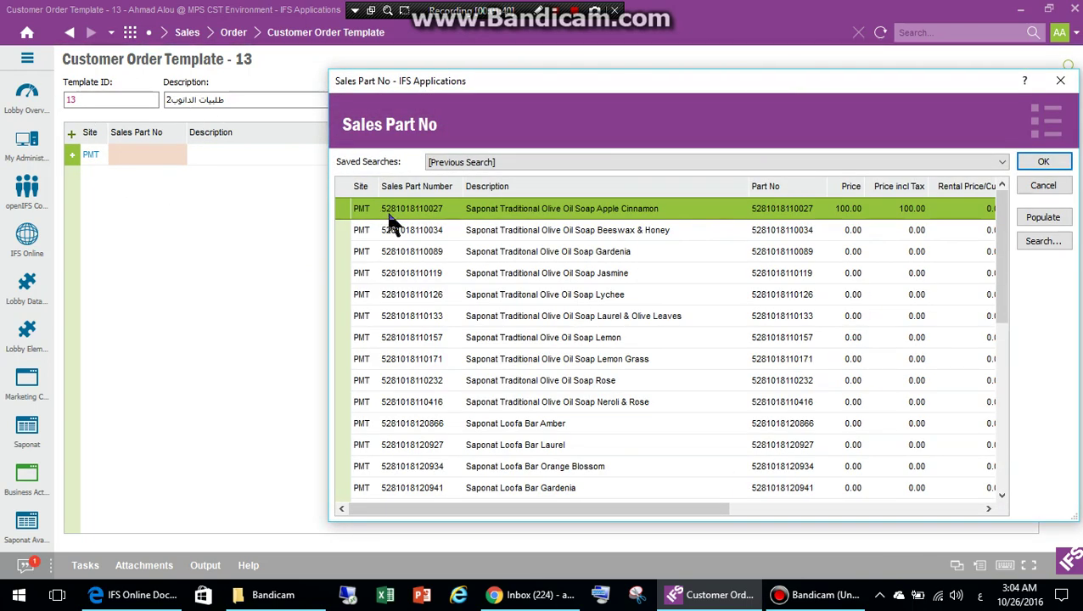
{"action": "double_click", "coordinate": [428, 219]}
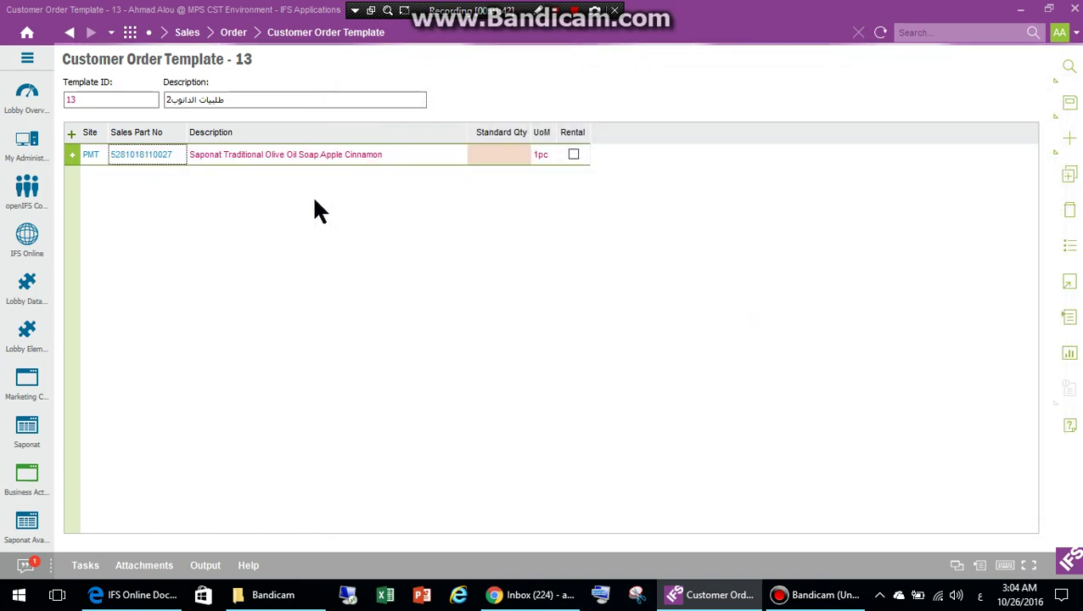
{"action": "left_click", "coordinate": [303, 155]}
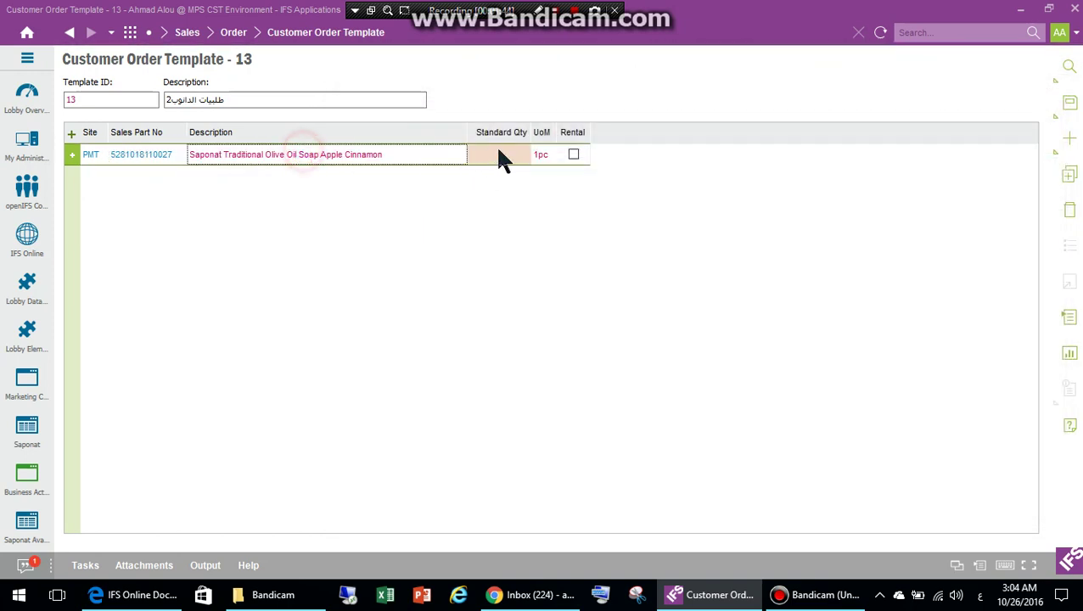
Step: Set the first line's standard quantity to 0 and save it
{"action": "left_click", "coordinate": [500, 156]}
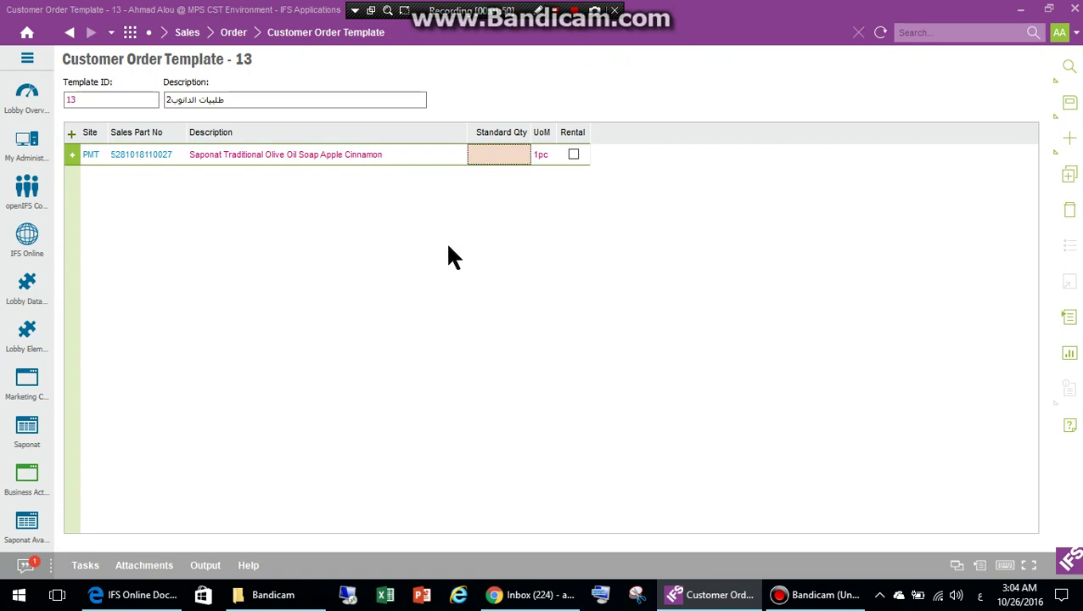
{"action": "key", "text": "ctrl+s"}
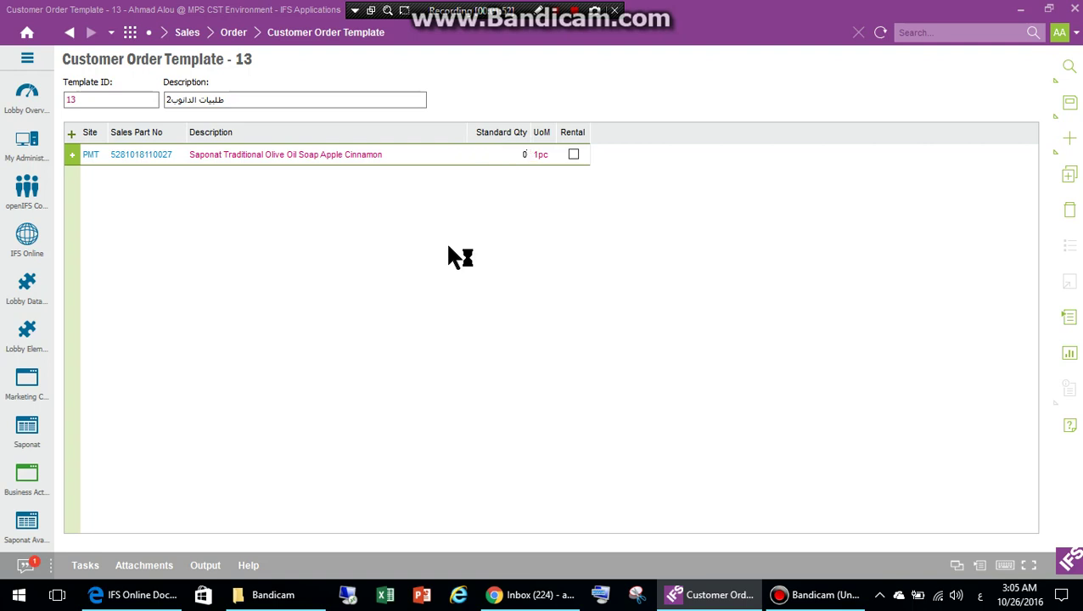
{"action": "left_click", "coordinate": [448, 247]}
{"action": "left_click", "coordinate": [448, 247]}
Step: Add a second line for sales part BC001, Correction Skin Repair Cream 125 Ml, with a standard quantity of 0
{"action": "left_click", "coordinate": [73, 133]}
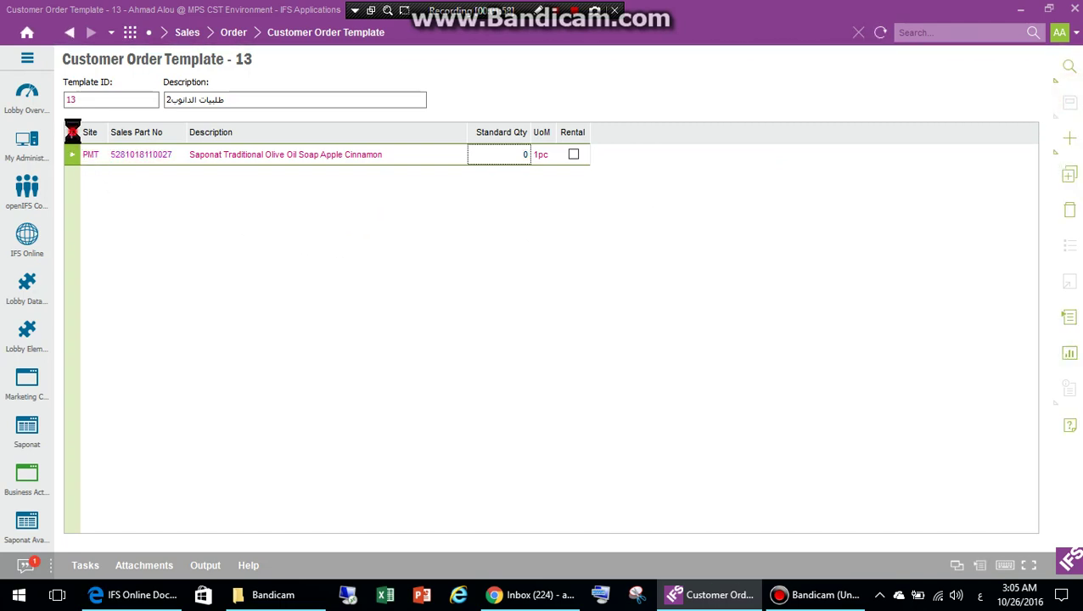
{"action": "left_click", "coordinate": [134, 175]}
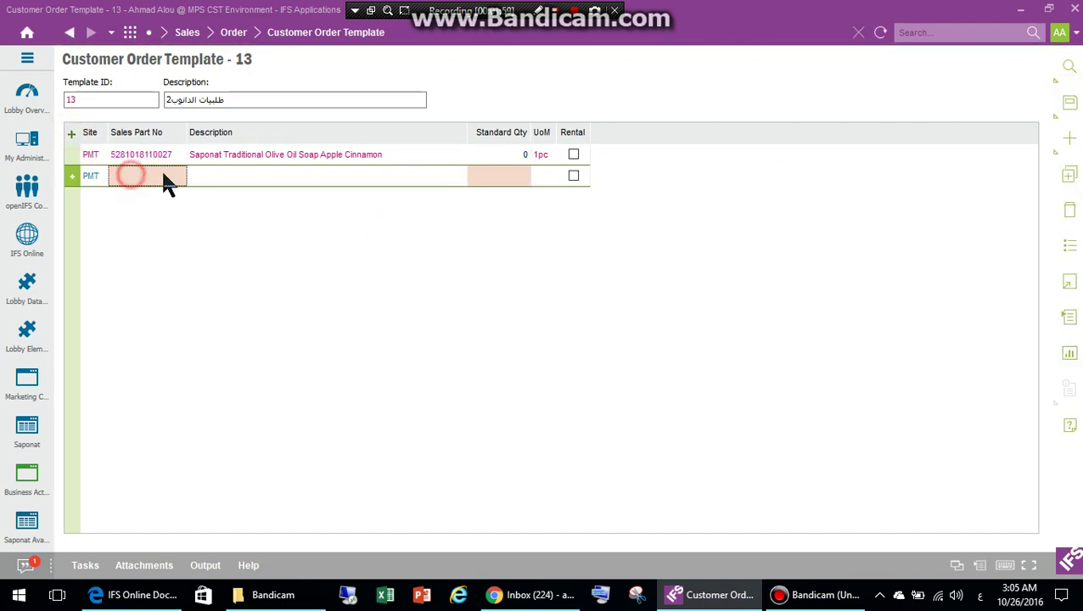
{"action": "left_click", "coordinate": [1071, 246]}
{"action": "scroll", "coordinate": [373, 305], "scroll_direction": "down", "scroll_amount": 10}
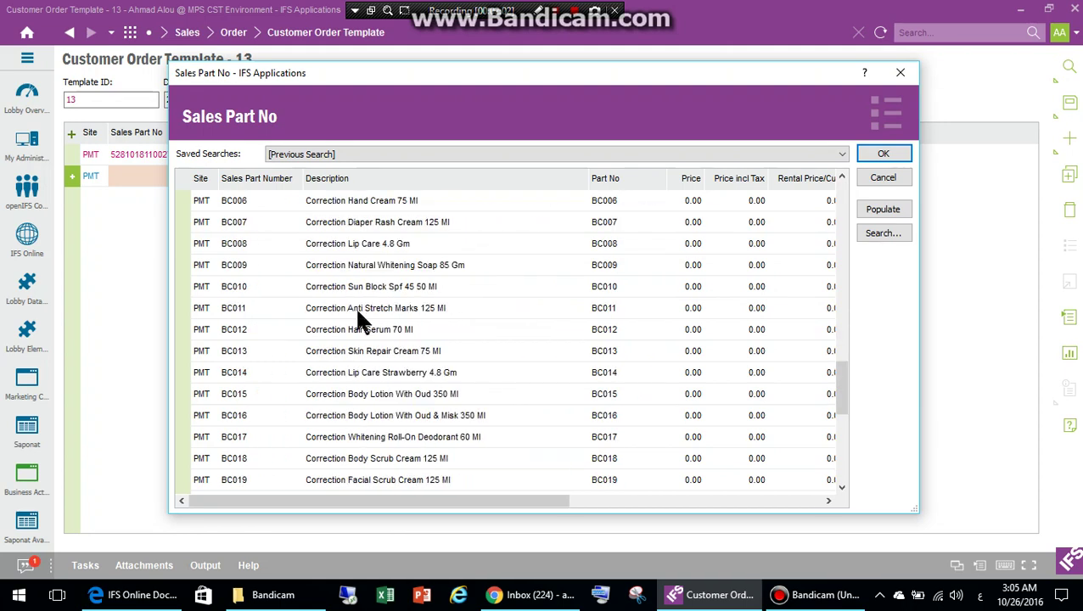
{"action": "scroll", "coordinate": [288, 284], "scroll_direction": "up", "scroll_amount": 3}
{"action": "double_click", "coordinate": [273, 288]}
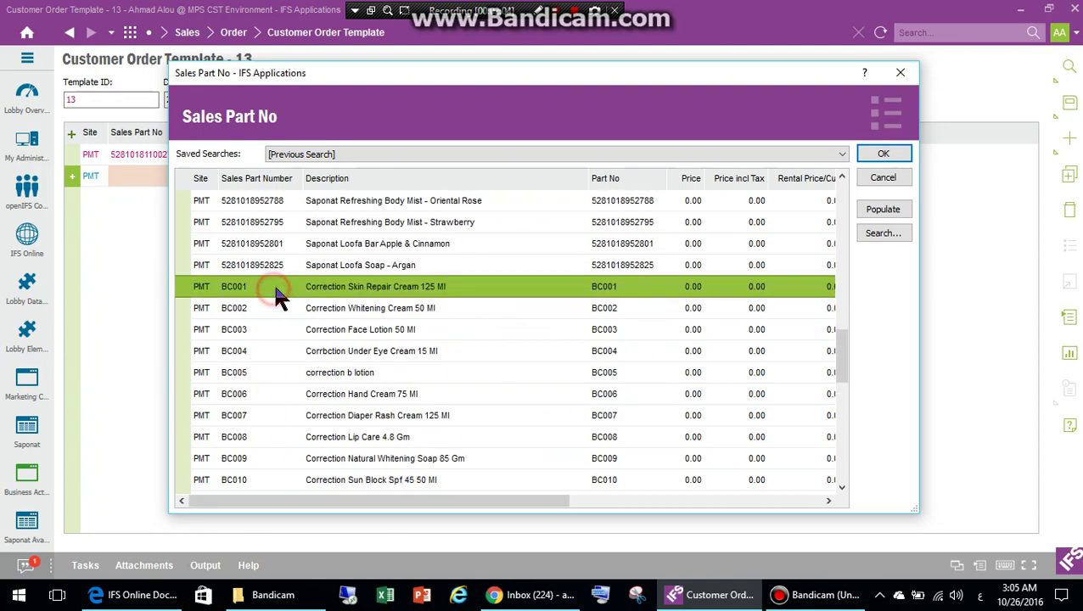
{"action": "left_click", "coordinate": [504, 176]}
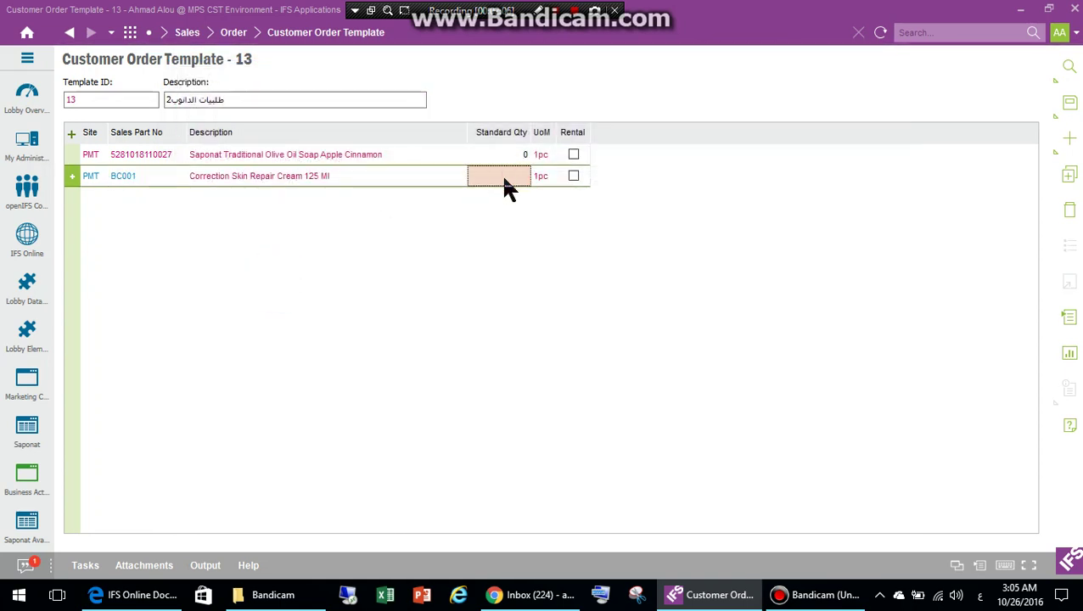
{"action": "type", "text": "0"}
Step: Add a third template line for sales part BC045, Correction Whitening Stick For Sensitive Area 90gm
{"action": "left_click", "coordinate": [71, 133]}
{"action": "left_click", "coordinate": [140, 195]}
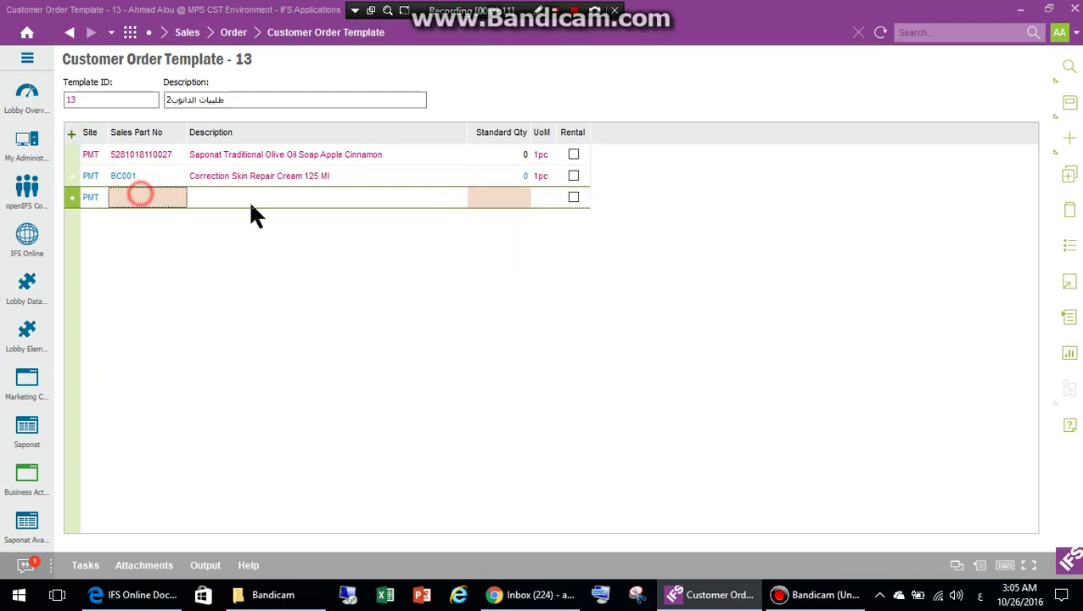
{"action": "key", "text": "F8"}
{"action": "scroll", "coordinate": [329, 350], "scroll_direction": "down", "scroll_amount": 10}
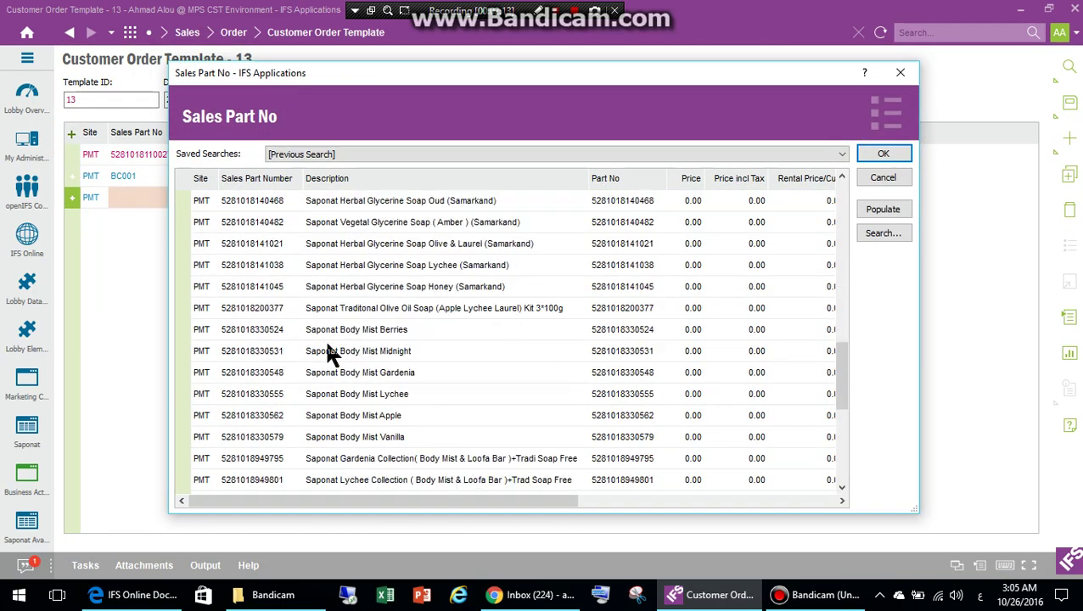
{"action": "scroll", "coordinate": [328, 350], "scroll_direction": "down", "scroll_amount": 15}
{"action": "left_click", "coordinate": [307, 354]}
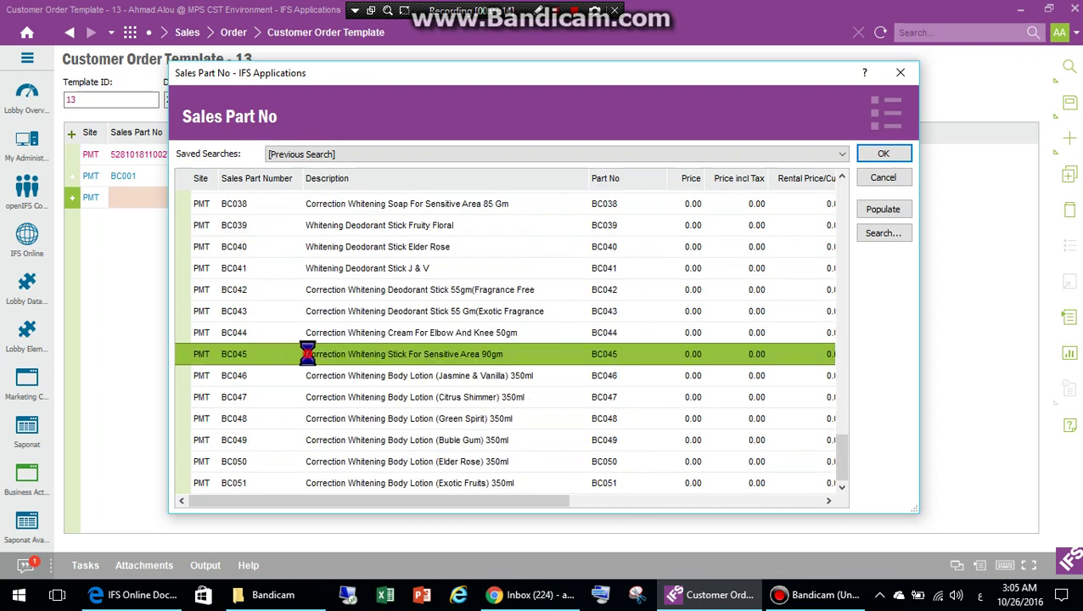
Step: Set the BC045 line's standard quantity to 0 and save the new template lines
{"action": "left_click", "coordinate": [512, 193]}
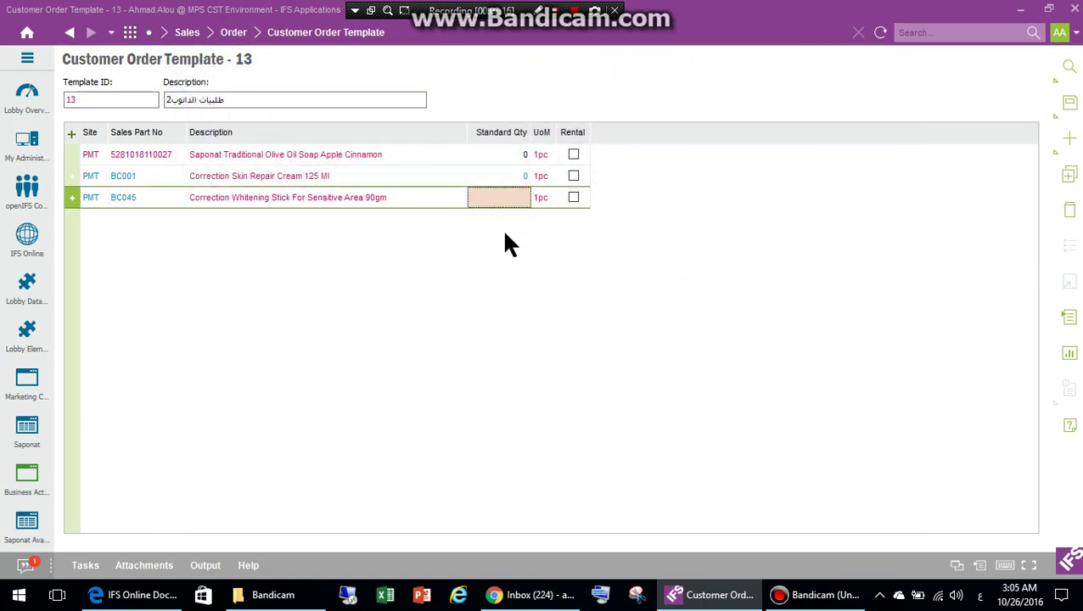
{"action": "type", "text": "0"}
{"action": "left_click", "coordinate": [505, 236]}
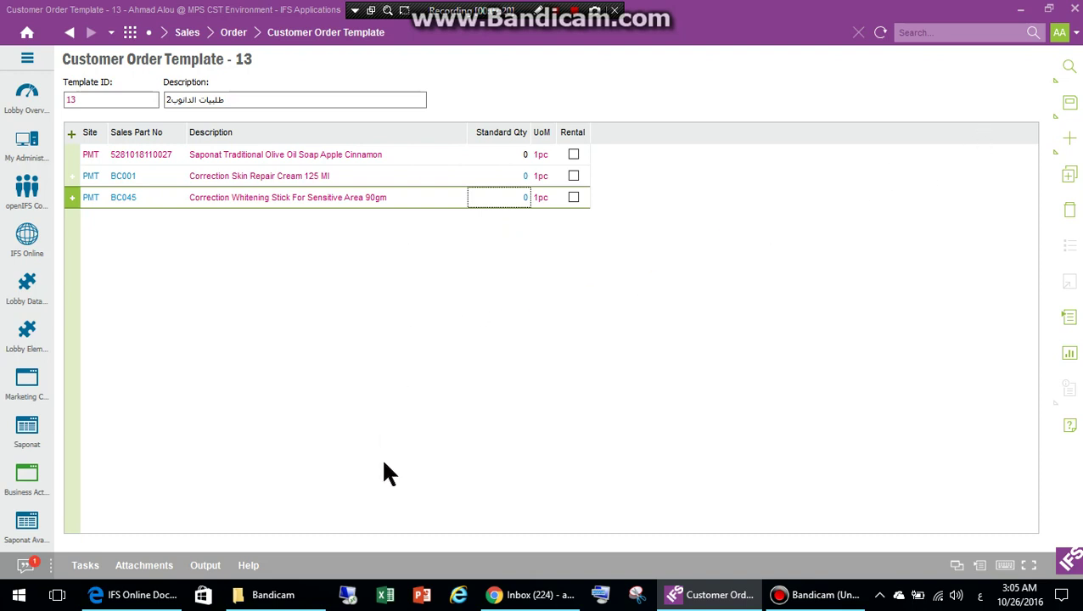
{"action": "left_click", "coordinate": [428, 363]}
{"action": "left_click", "coordinate": [429, 364]}
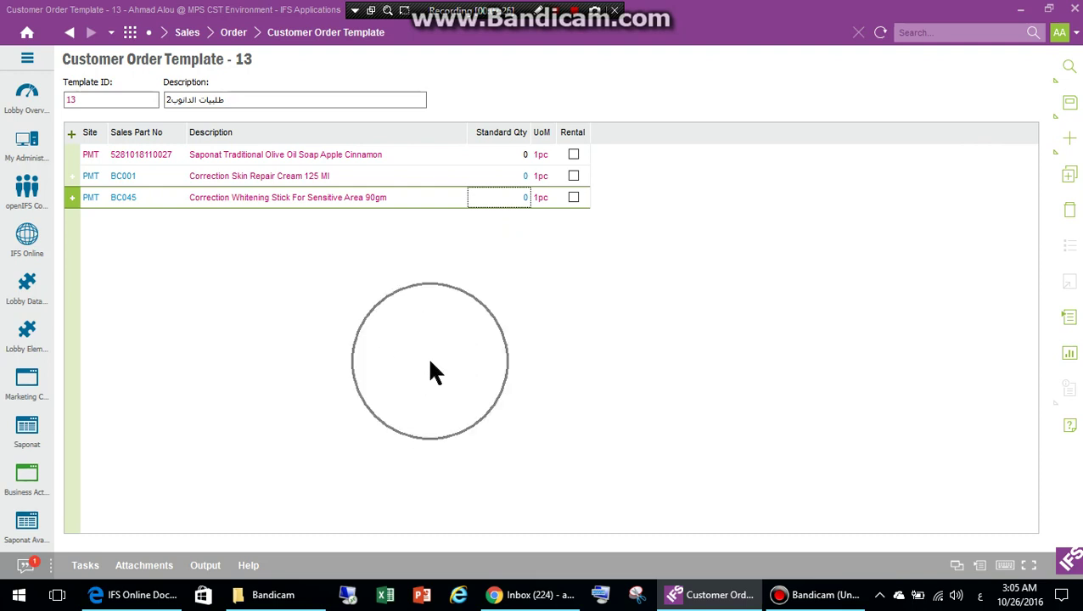
{"action": "left_click", "coordinate": [1067, 103]}
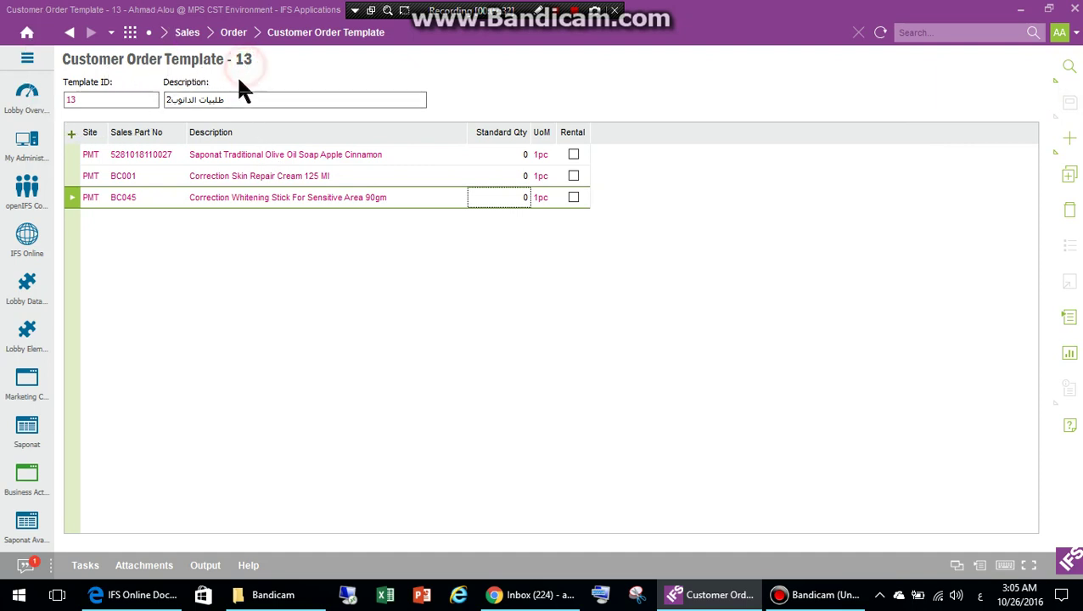
{"action": "left_click", "coordinate": [207, 101]}
{"action": "left_click", "coordinate": [257, 100]}
{"action": "left_click", "coordinate": [306, 269]}
Step: Open the Customer Order window under Sales, Order and start a new customer order
{"action": "left_click", "coordinate": [27, 58]}
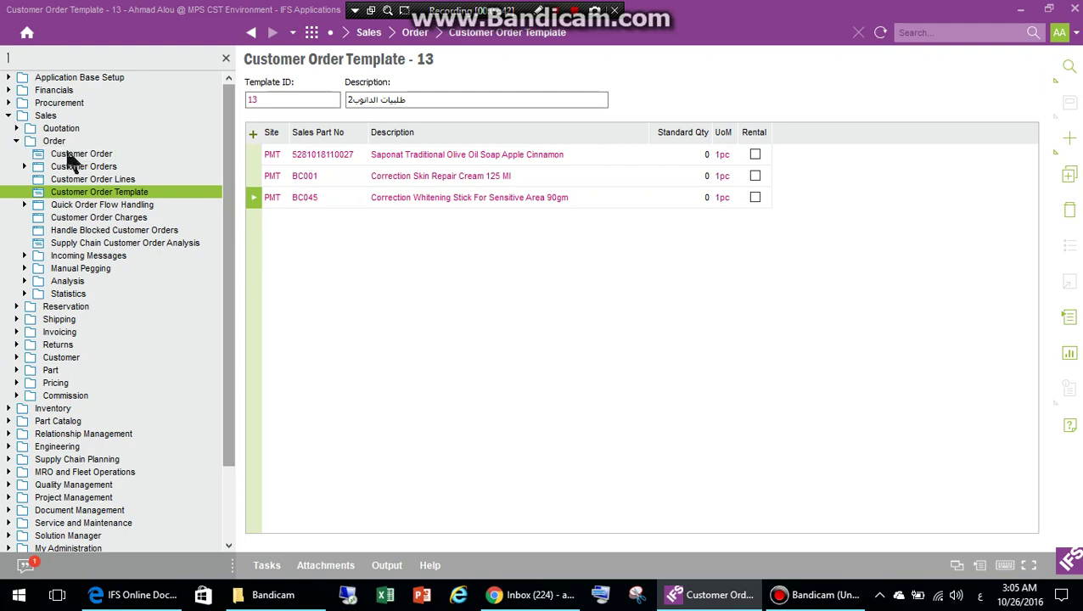
{"action": "left_click", "coordinate": [67, 154]}
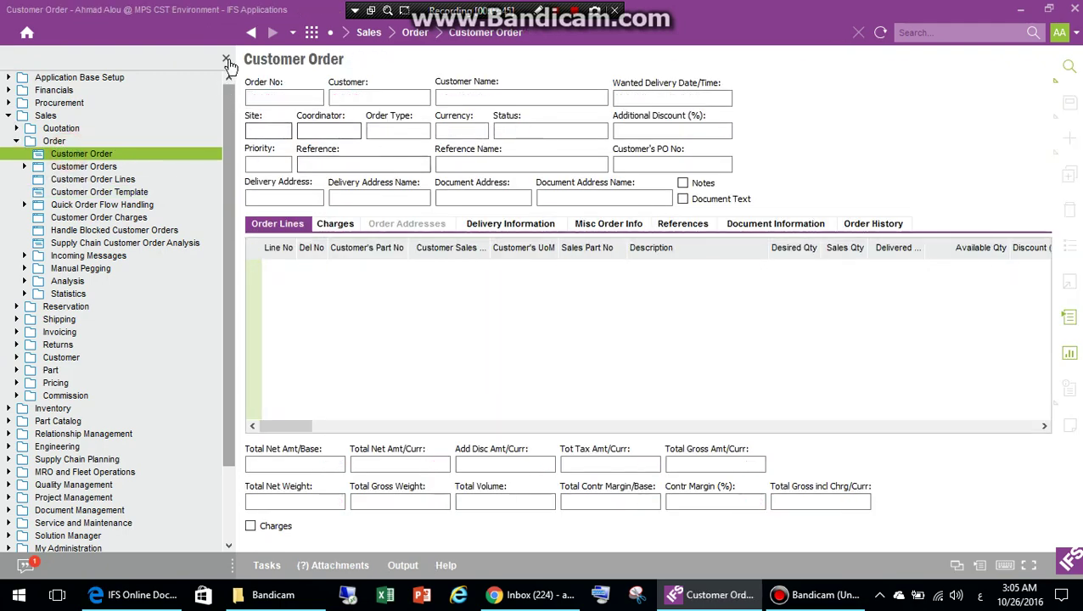
{"action": "left_click", "coordinate": [226, 58]}
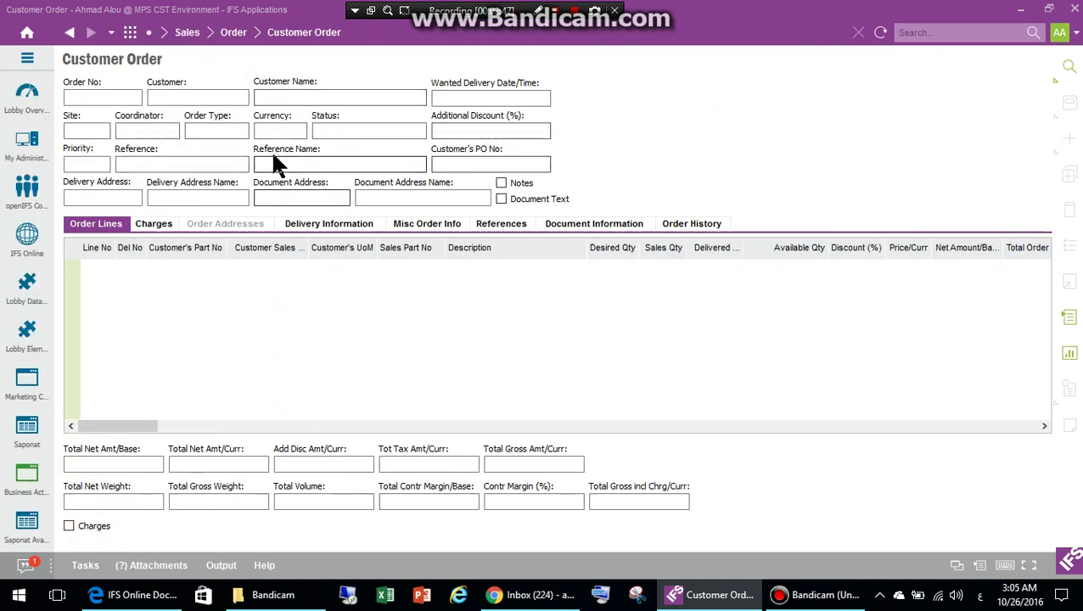
{"action": "left_click", "coordinate": [133, 96]}
{"action": "left_click", "coordinate": [1068, 139]}
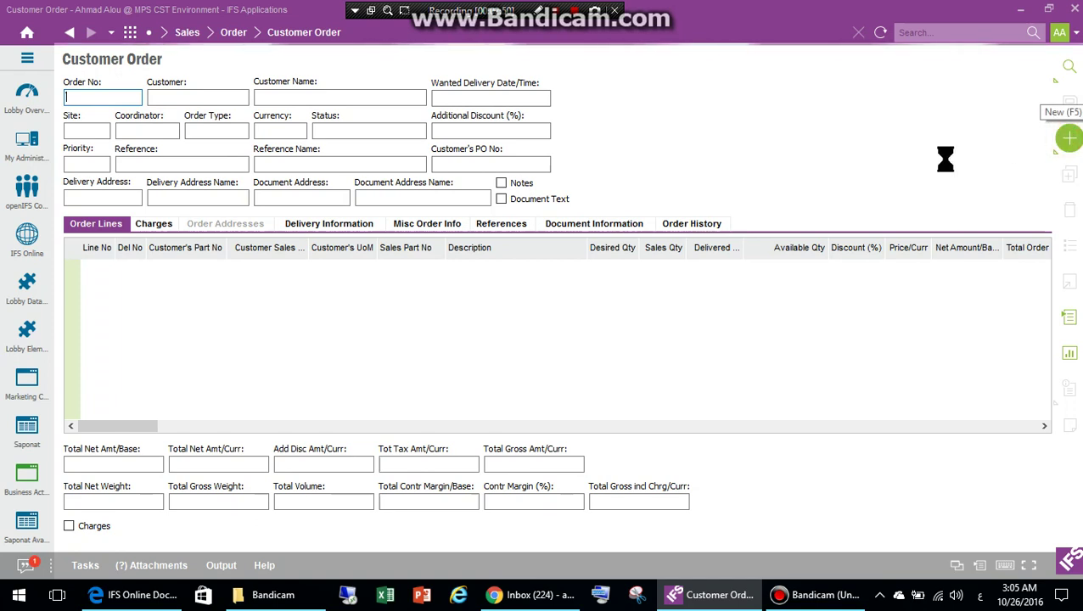
Step: Enter the customer number of Danube Co. as the customer of the new order
{"action": "left_click", "coordinate": [195, 100]}
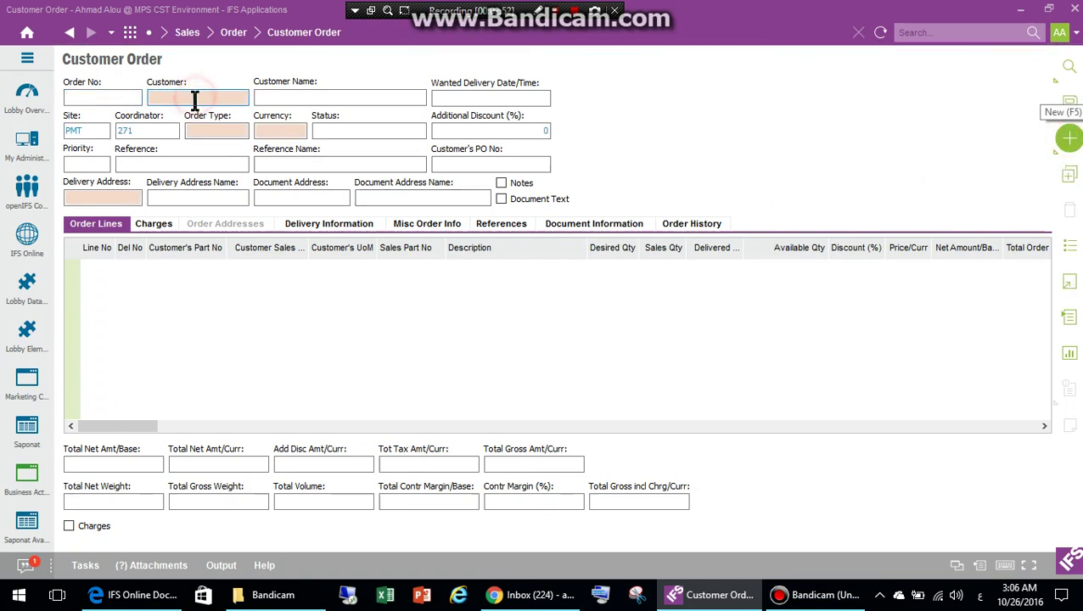
{"action": "type", "text": "1000118"}
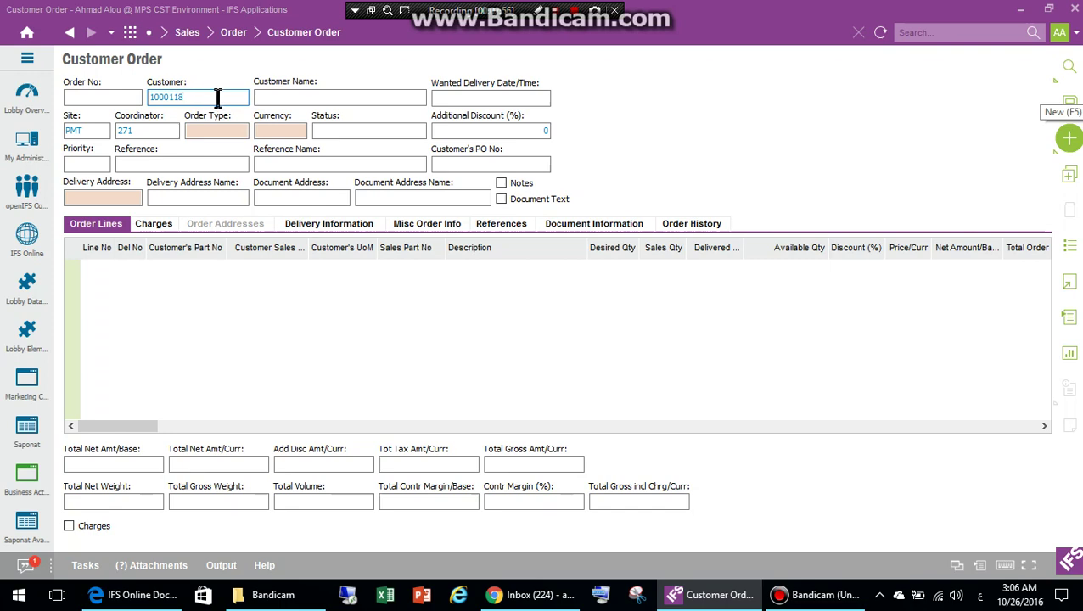
{"action": "key", "text": "Tab"}
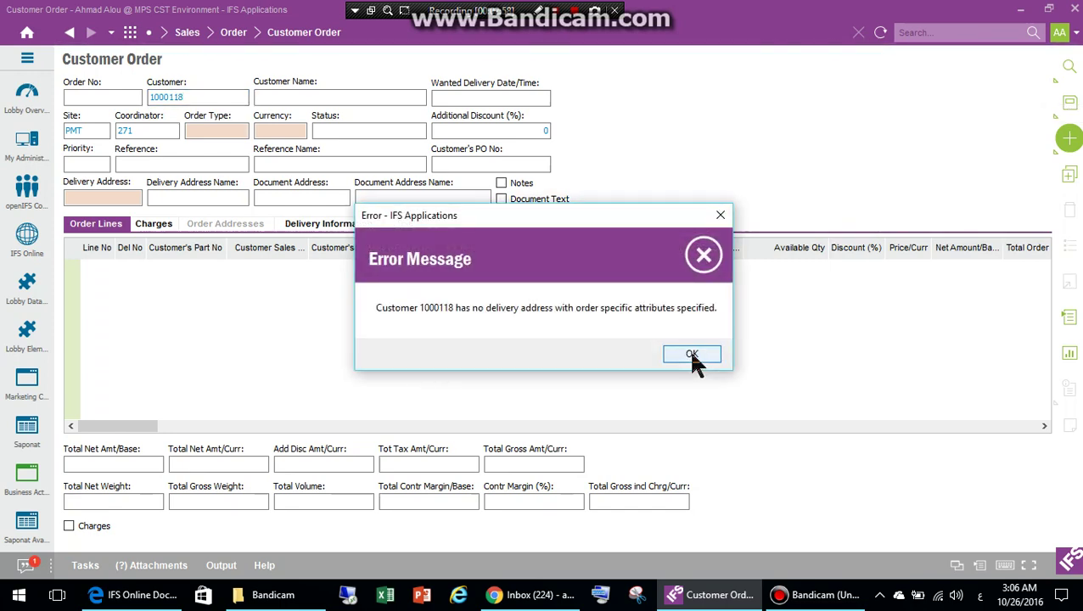
{"action": "left_click", "coordinate": [691, 355]}
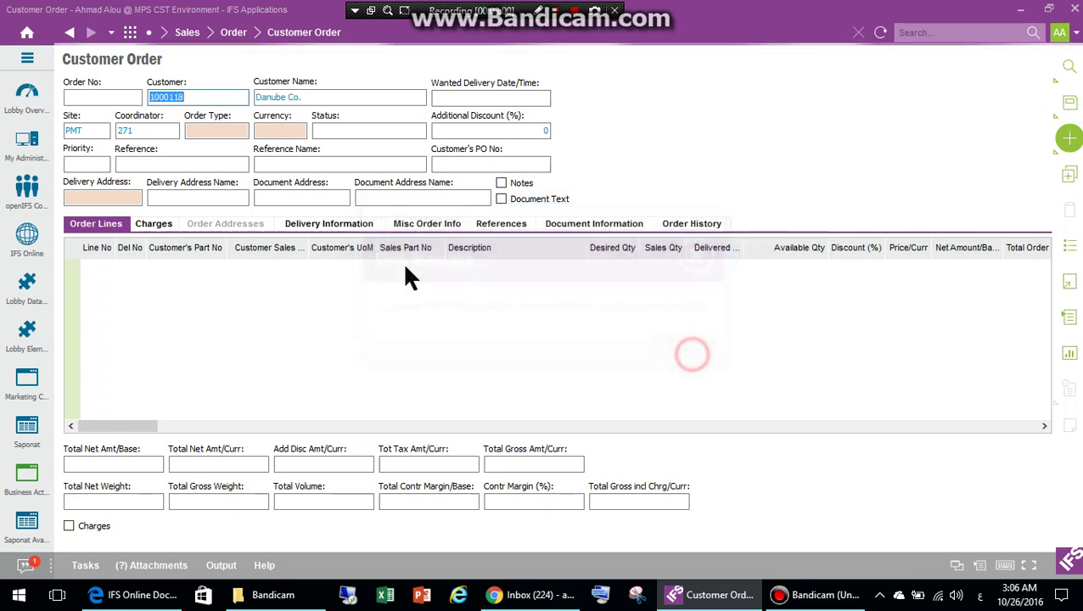
Step: Set the order type to NO and the currency to SAR from their lists of values
{"action": "left_click", "coordinate": [226, 134]}
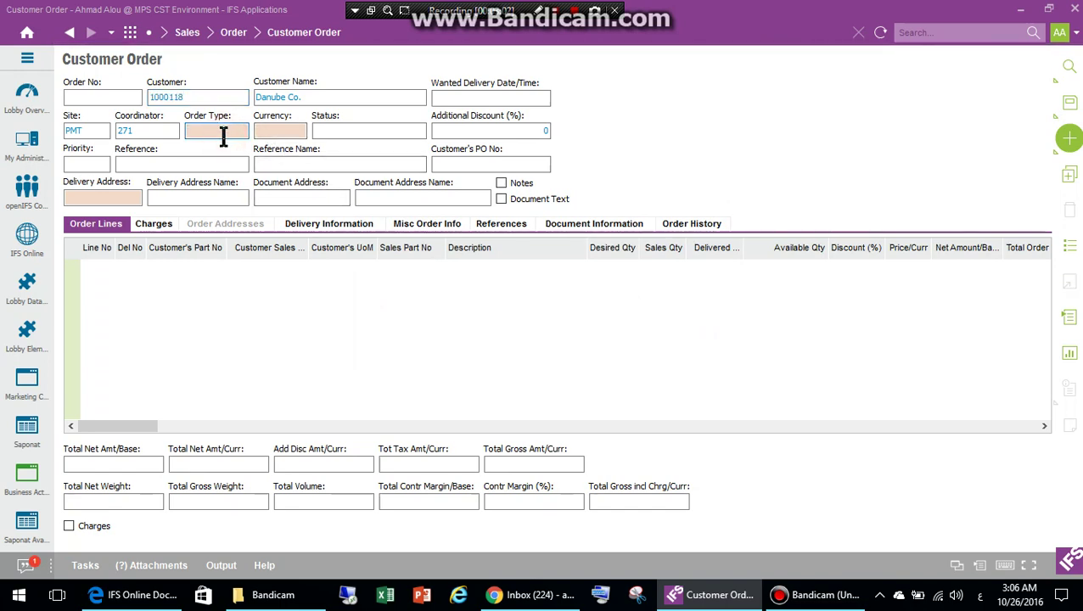
{"action": "key", "text": "F8"}
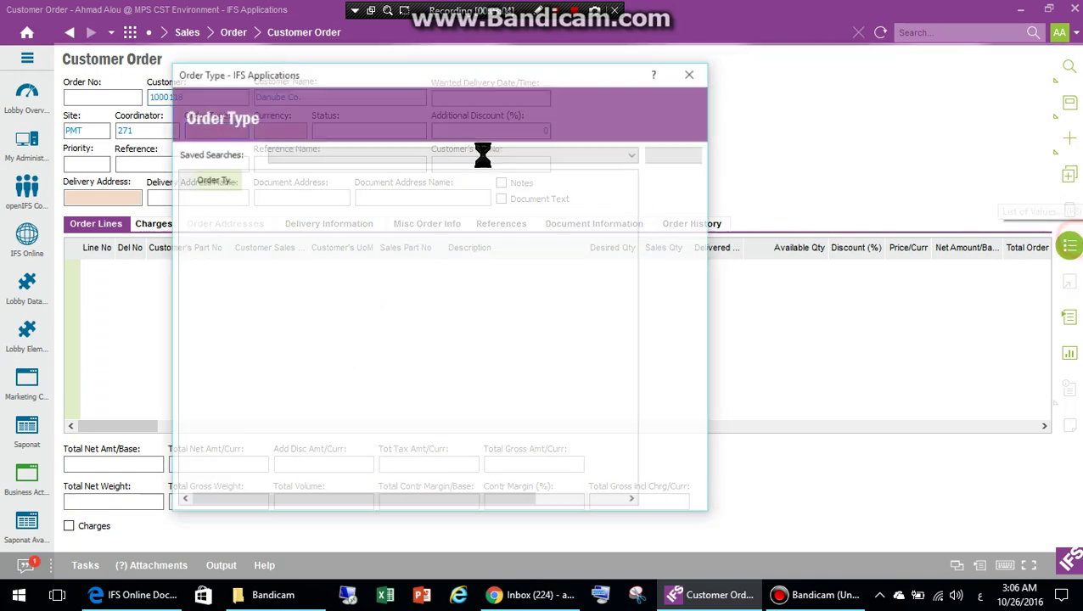
{"action": "double_click", "coordinate": [301, 208]}
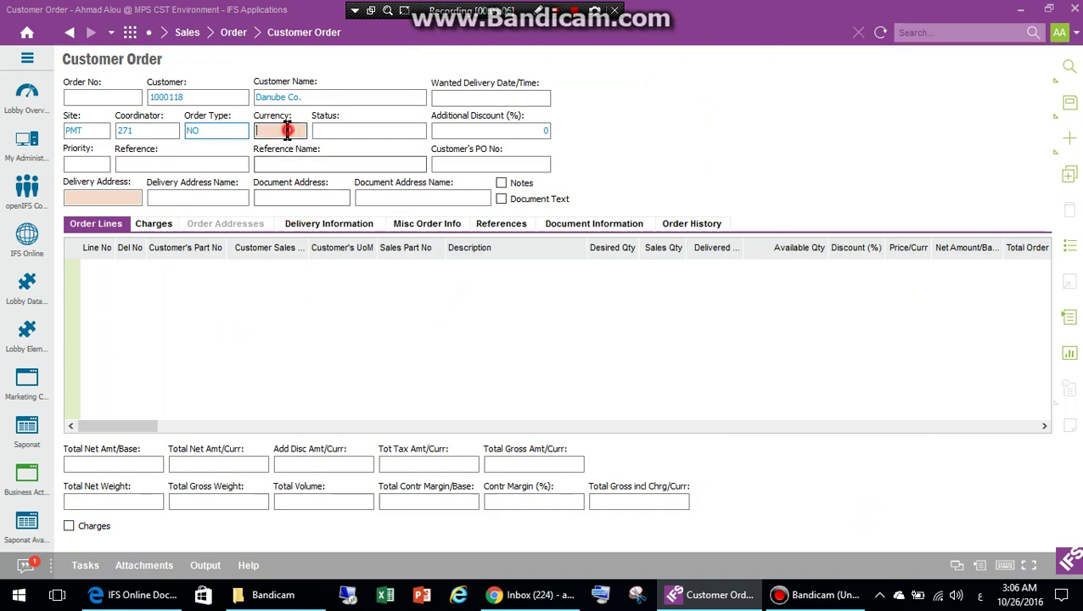
{"action": "left_click", "coordinate": [1070, 246]}
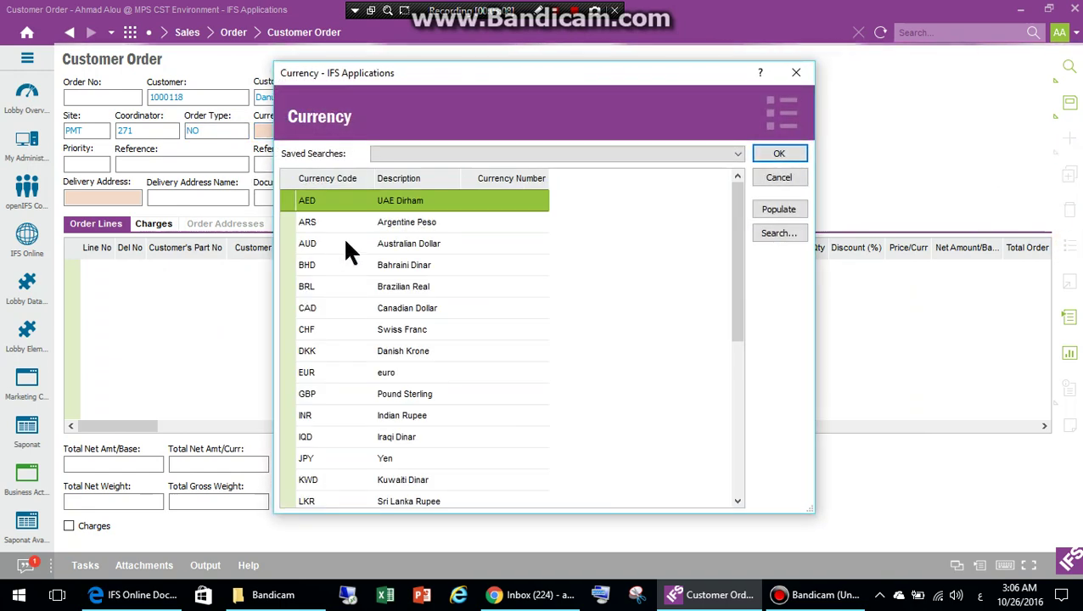
{"action": "scroll", "coordinate": [357, 254], "scroll_direction": "down", "scroll_amount": 8}
{"action": "double_click", "coordinate": [363, 389]}
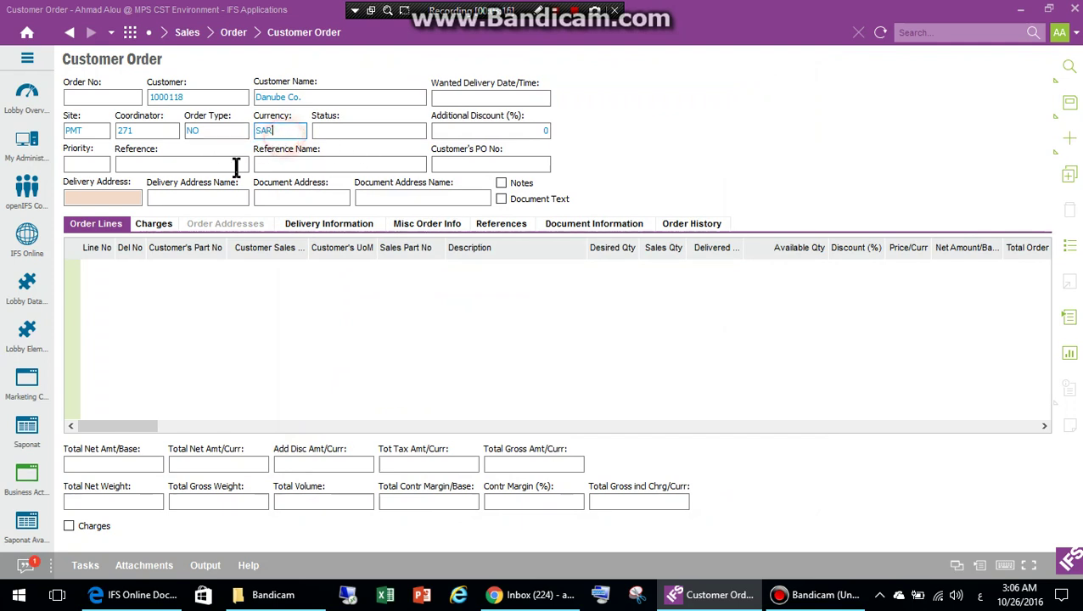
Step: Choose Danube Faisliya, DANUBEDAM133, as the delivery address and try to save the order
{"action": "left_click", "coordinate": [108, 199]}
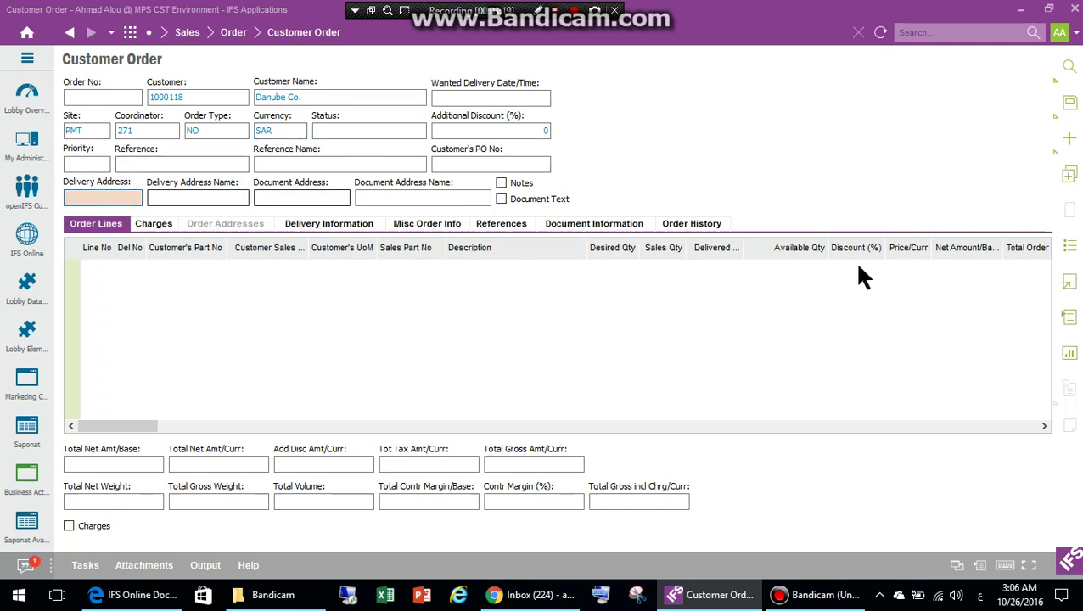
{"action": "left_click", "coordinate": [1068, 247]}
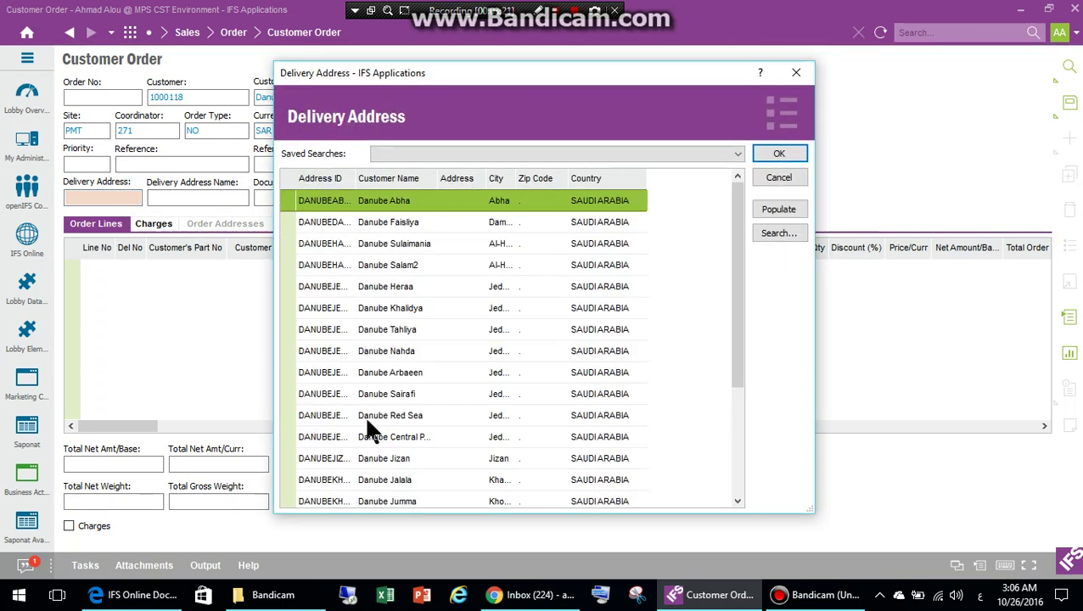
{"action": "double_click", "coordinate": [409, 222]}
{"action": "left_click", "coordinate": [686, 355]}
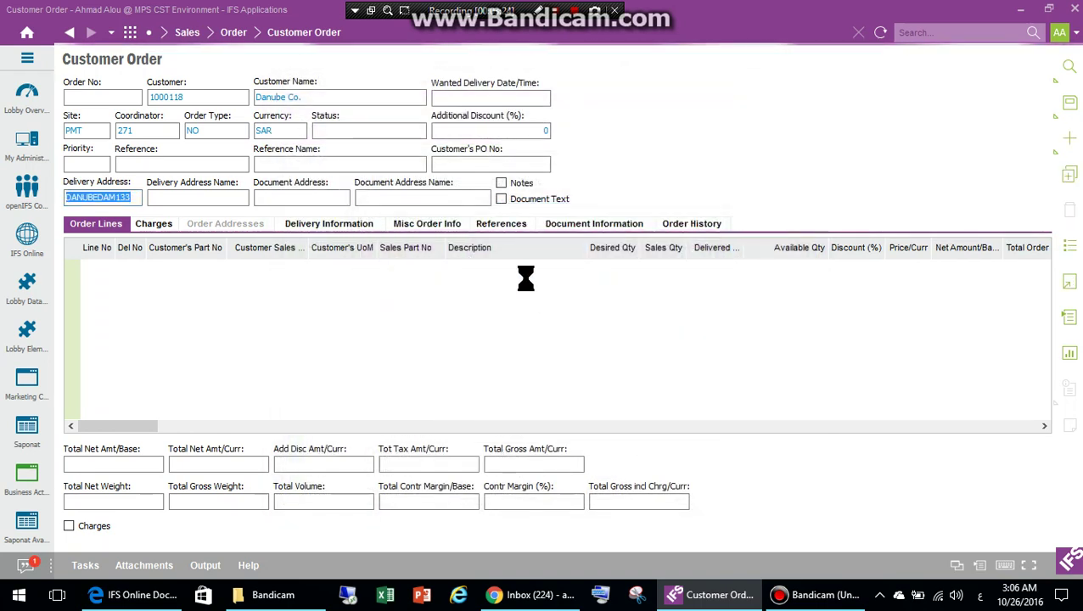
{"action": "left_click", "coordinate": [404, 295]}
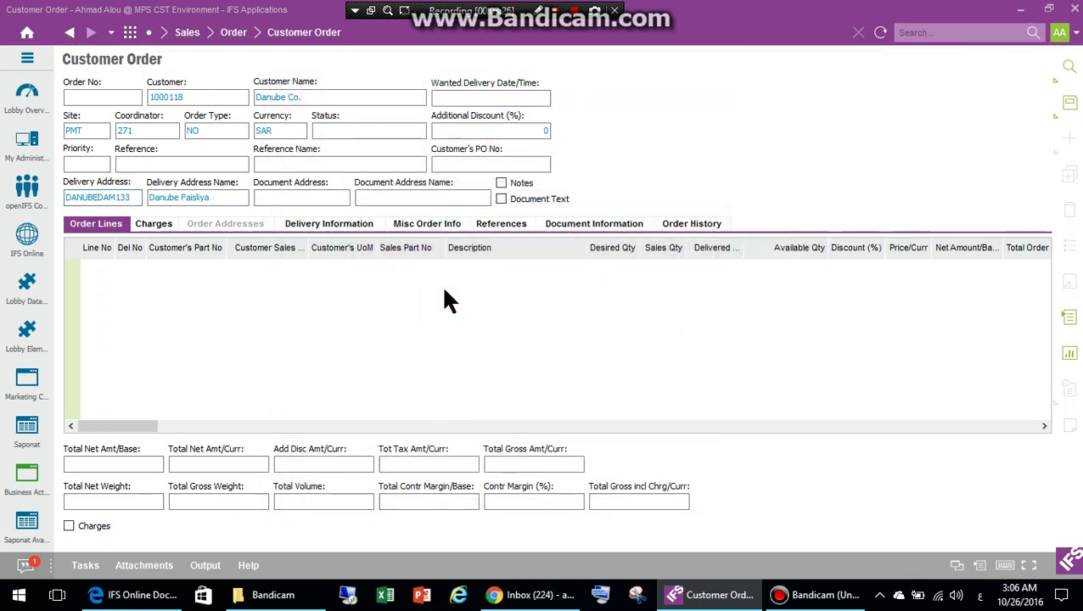
{"action": "left_click", "coordinate": [1072, 108]}
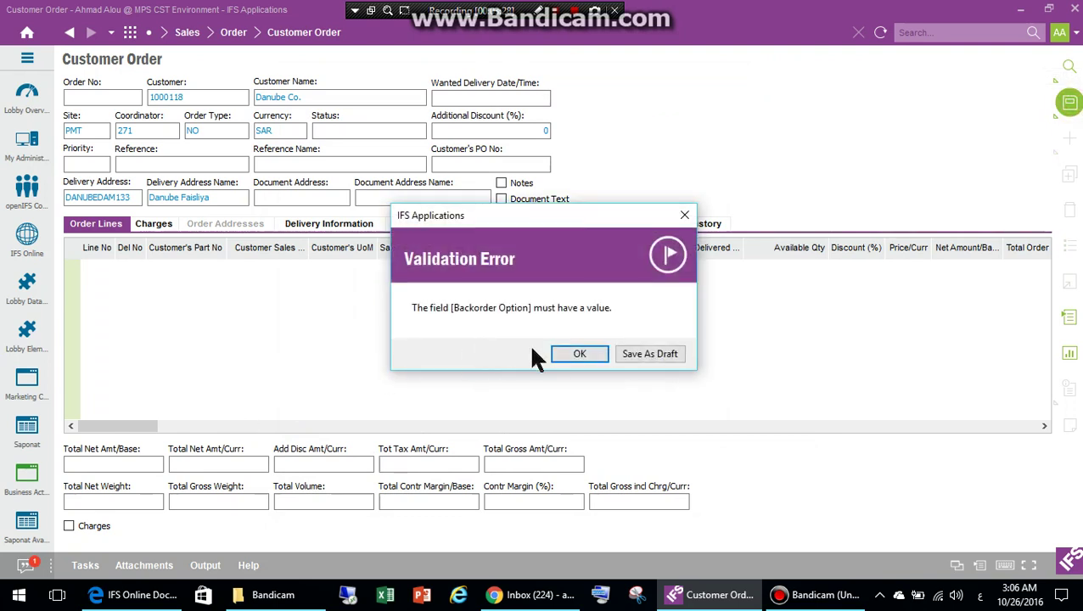
{"action": "left_click", "coordinate": [580, 354]}
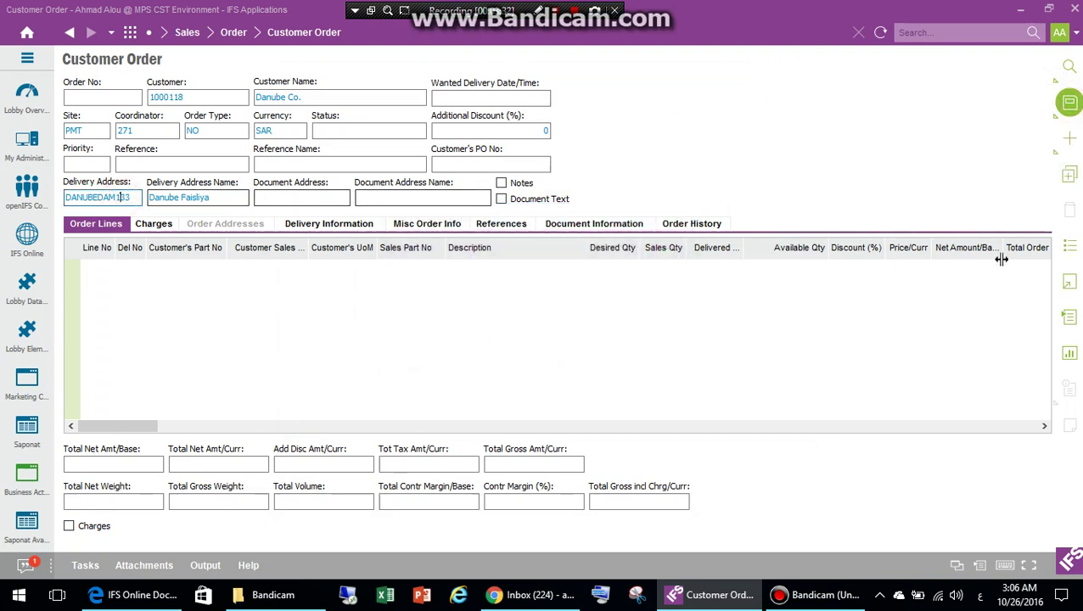
Step: Change the order's delivery address to Danube Nakhla, DANUBERIY132
{"action": "left_click", "coordinate": [1068, 250]}
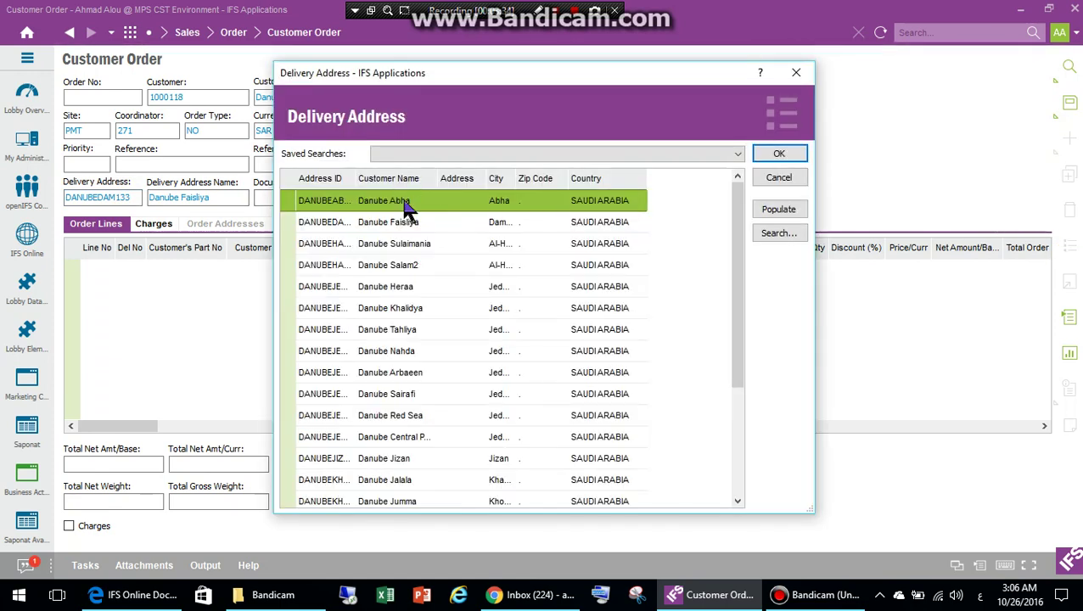
{"action": "scroll", "coordinate": [420, 333], "scroll_direction": "down", "scroll_amount": 5}
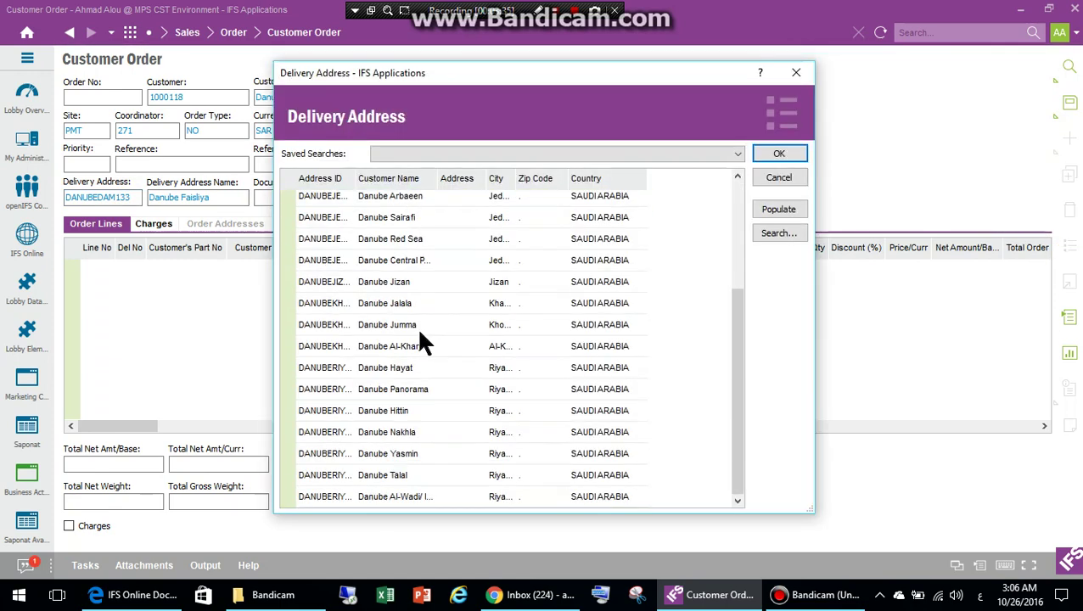
{"action": "double_click", "coordinate": [407, 453]}
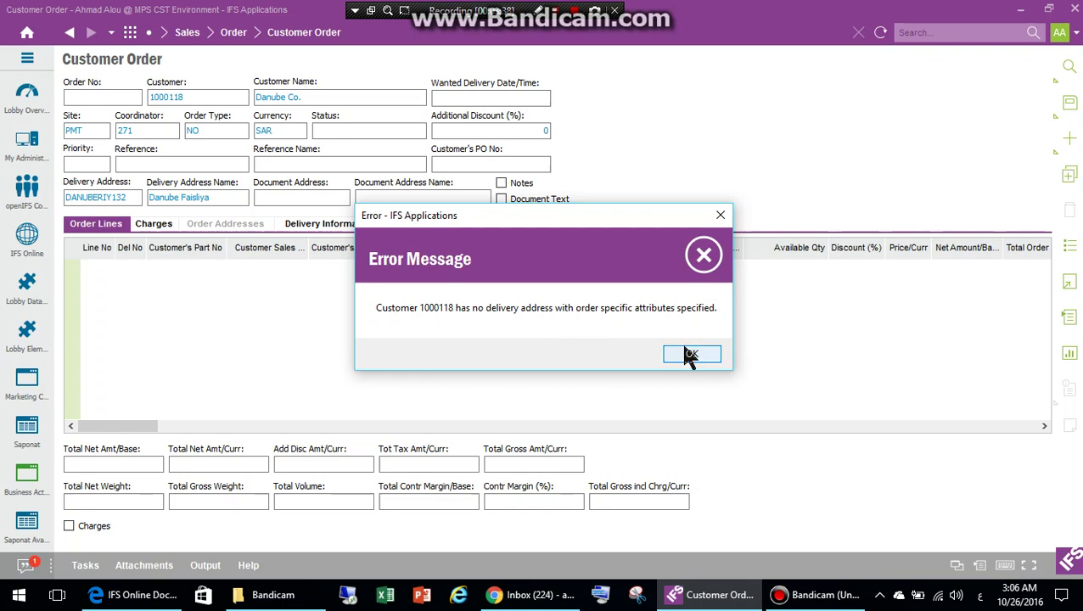
{"action": "left_click", "coordinate": [690, 355]}
Step: Sort the delivery addresses by address ID and choose DANUBEJED115 for the order
{"action": "left_click", "coordinate": [1068, 250]}
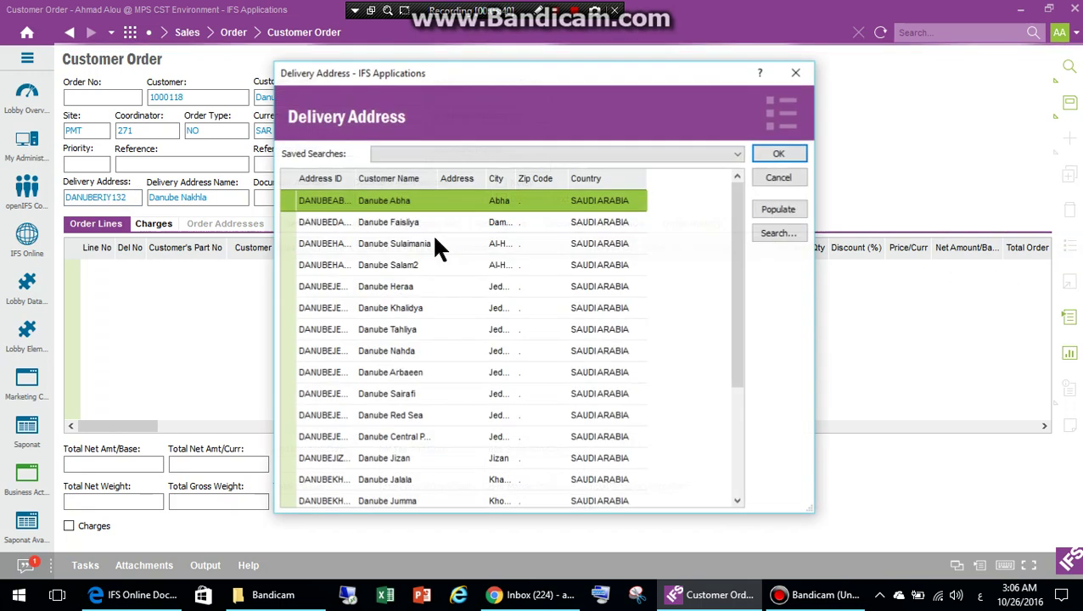
{"action": "left_click", "coordinate": [340, 178]}
{"action": "scroll", "coordinate": [373, 222], "scroll_direction": "down", "scroll_amount": 3}
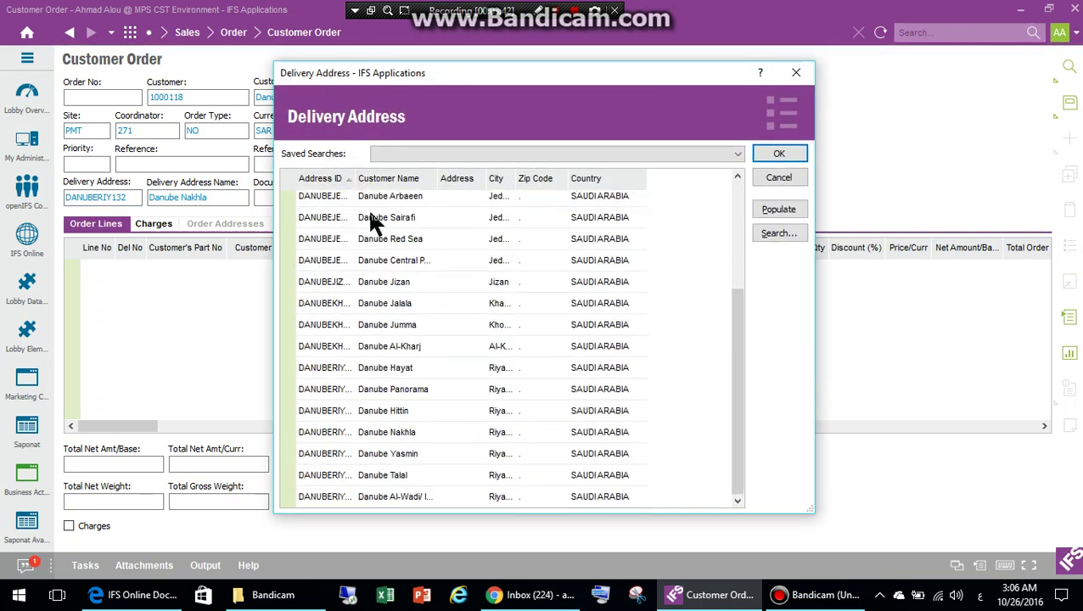
{"action": "double_click", "coordinate": [415, 217]}
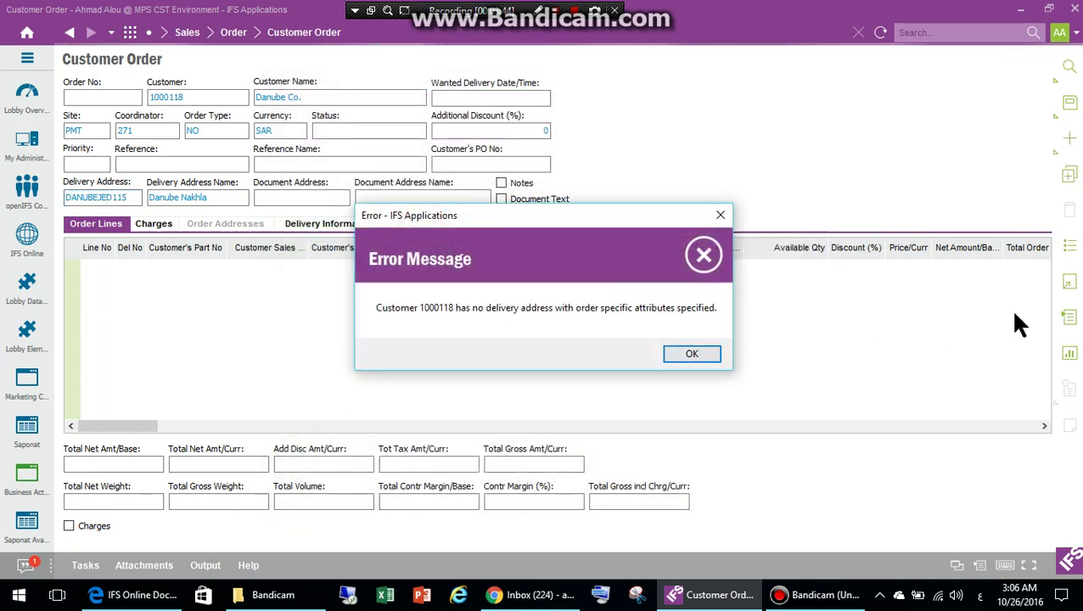
{"action": "left_click", "coordinate": [691, 354]}
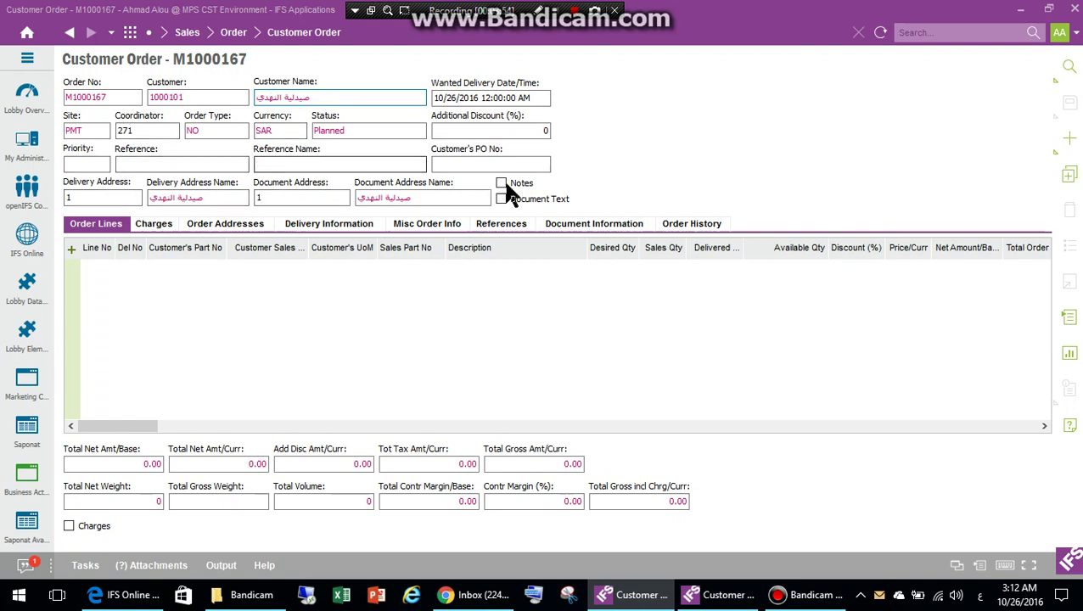
Step: Open the Customer Order Template dialog for the current customer order
{"action": "left_click", "coordinate": [662, 167]}
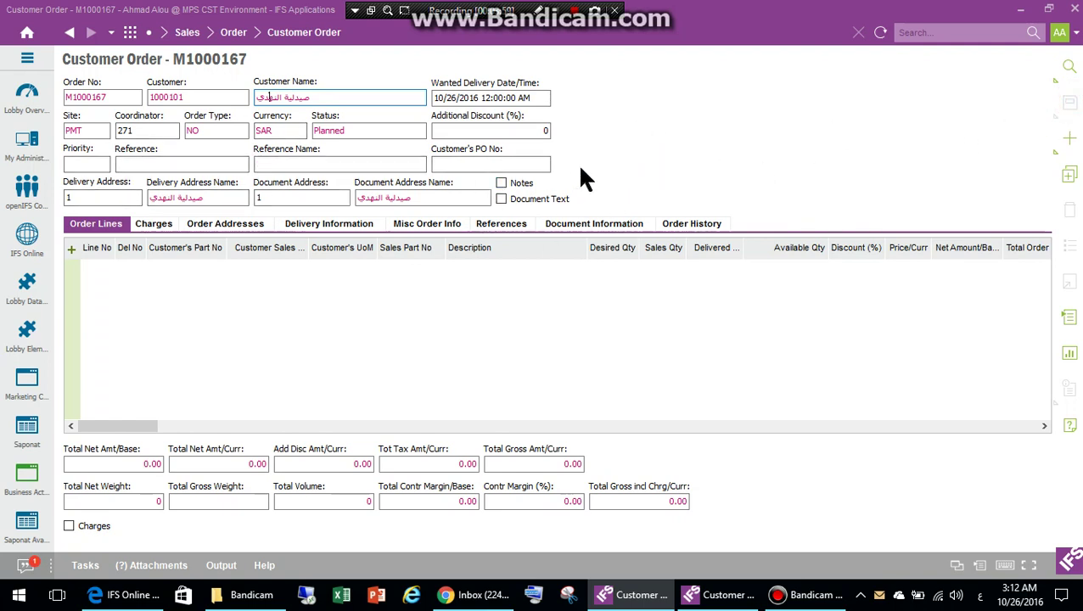
{"action": "right_click", "coordinate": [632, 105]}
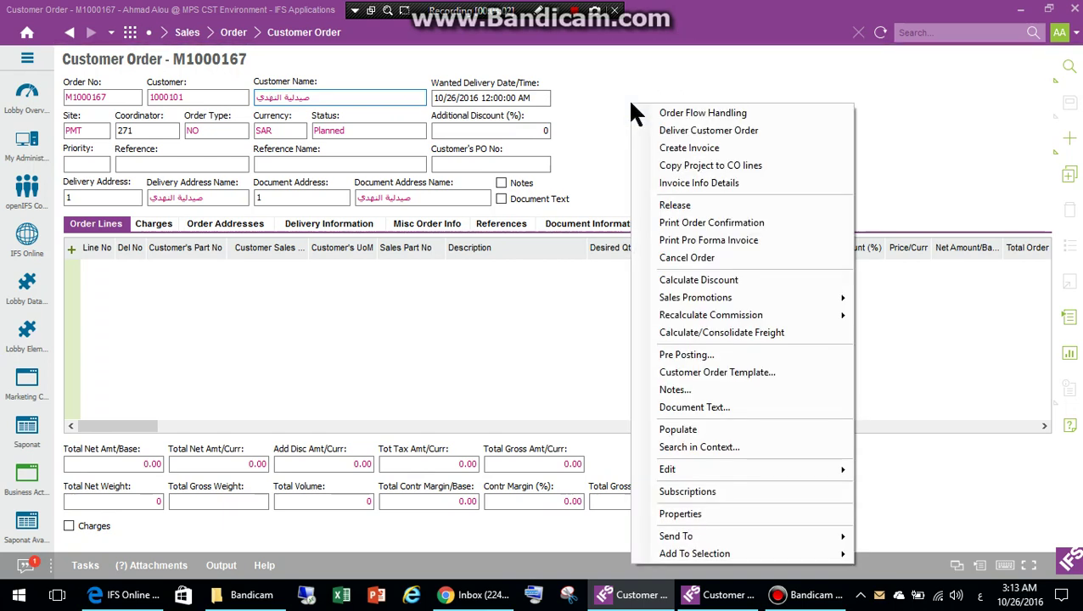
{"action": "left_click", "coordinate": [713, 373]}
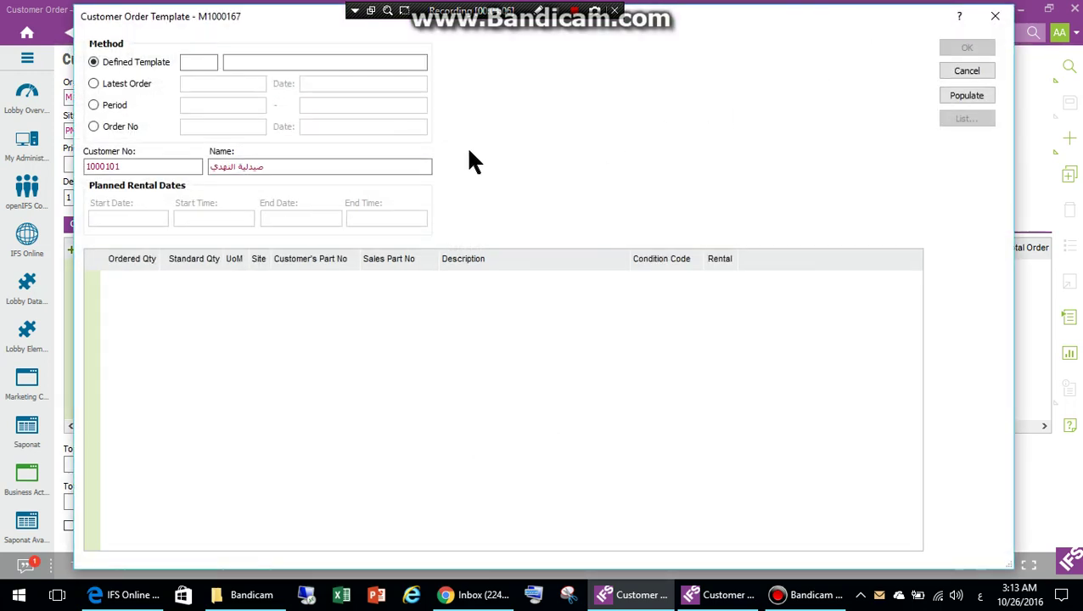
{"action": "left_click_drag", "start_coordinate": [253, 16], "coordinate": [264, 14]}
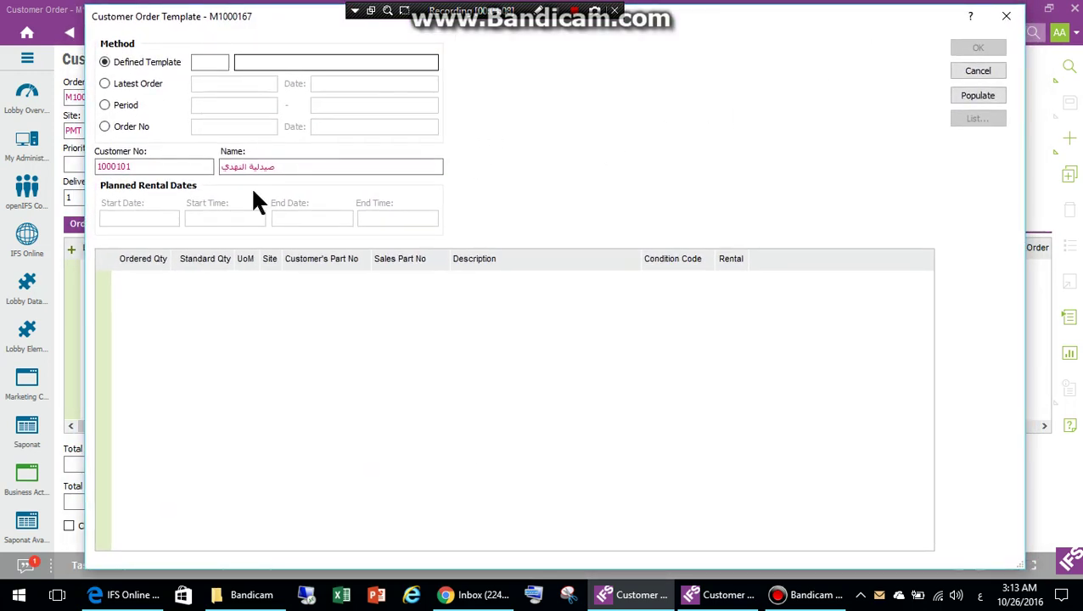
Step: Choose template 13, طلبيات الدانوب2, from the ID-sorted list as the defined template and populate its sales part lines
{"action": "left_click", "coordinate": [149, 64]}
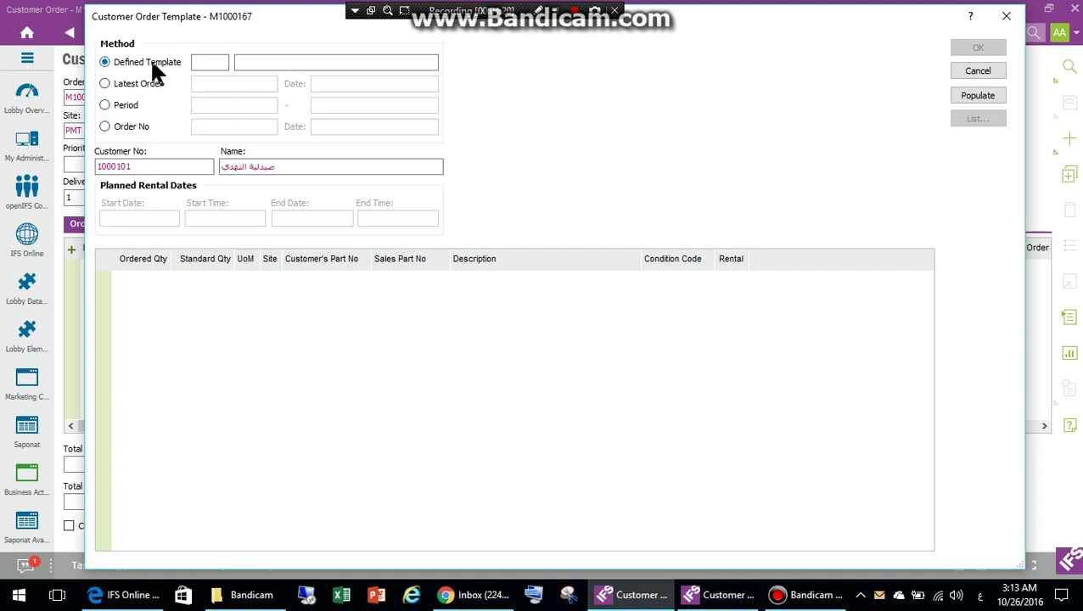
{"action": "left_click", "coordinate": [147, 60]}
{"action": "left_click", "coordinate": [146, 62]}
{"action": "left_click", "coordinate": [209, 63]}
{"action": "left_click", "coordinate": [210, 64]}
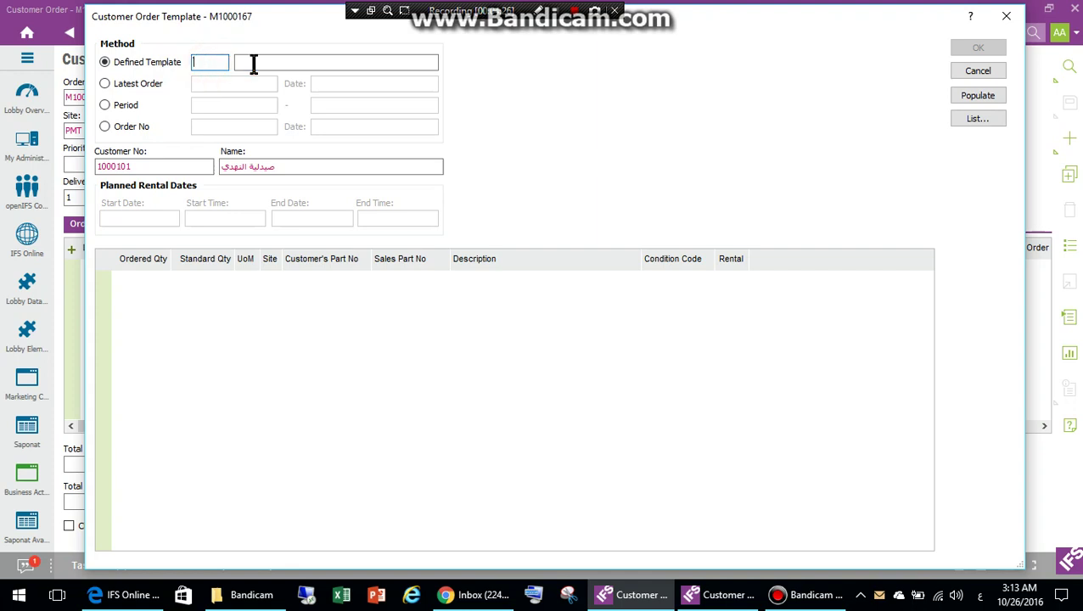
{"action": "left_click", "coordinate": [969, 119]}
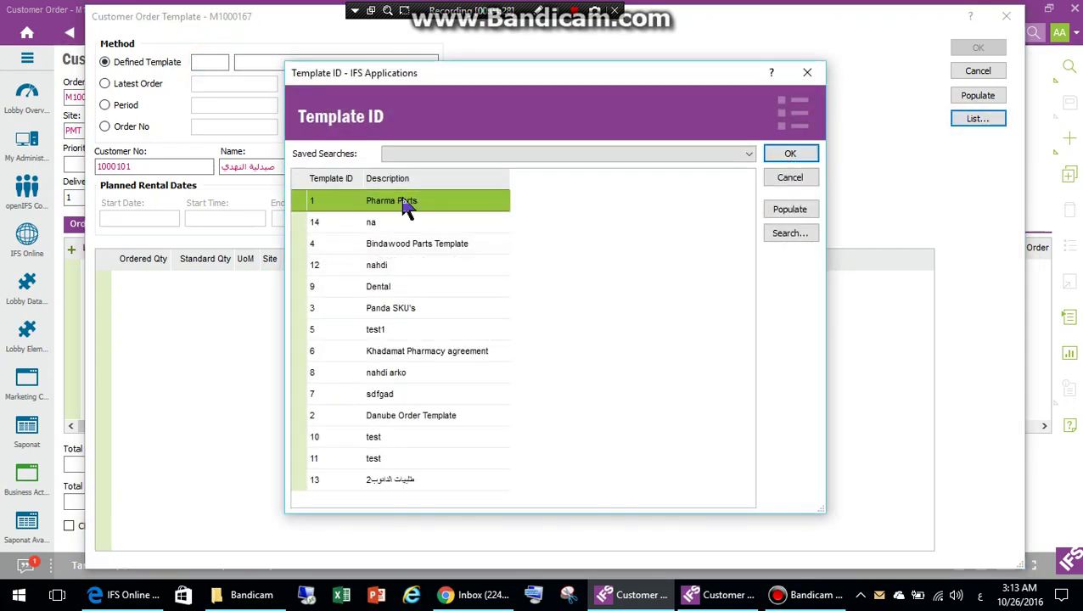
{"action": "left_click", "coordinate": [337, 175]}
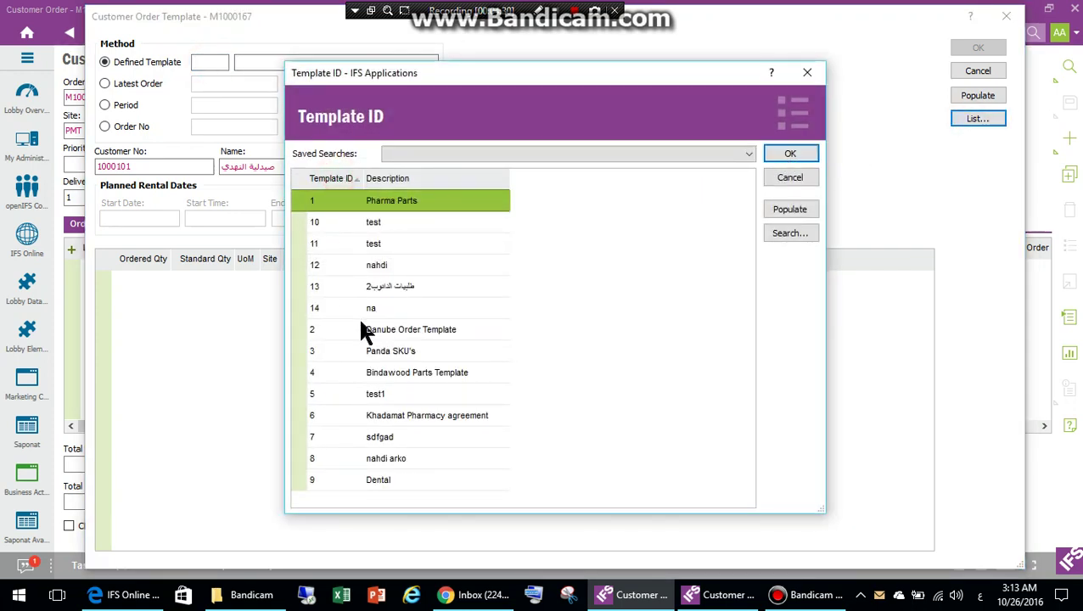
{"action": "double_click", "coordinate": [347, 285]}
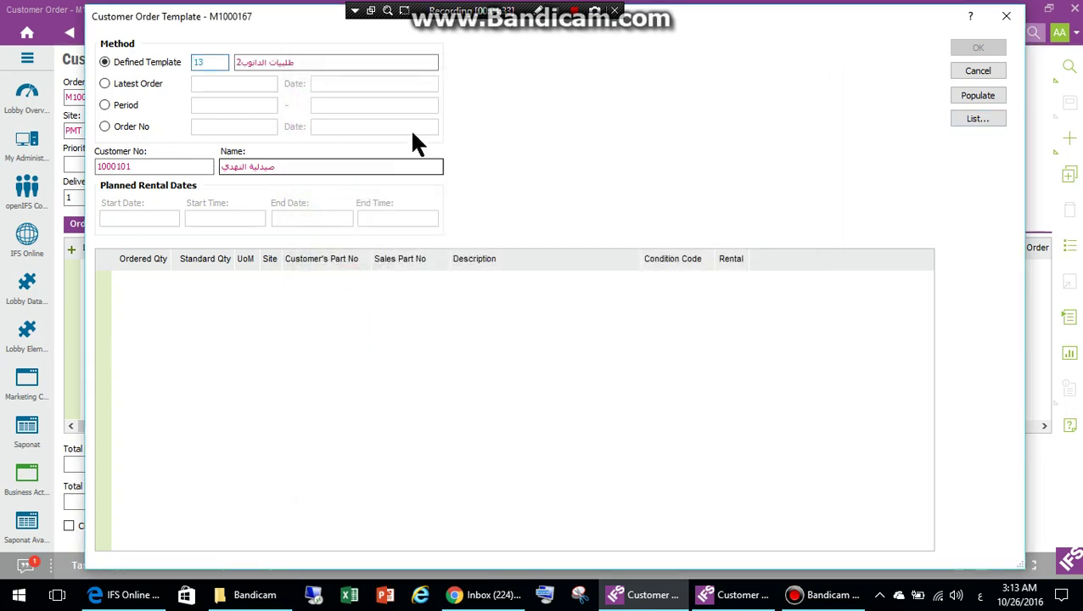
{"action": "left_click", "coordinate": [972, 96]}
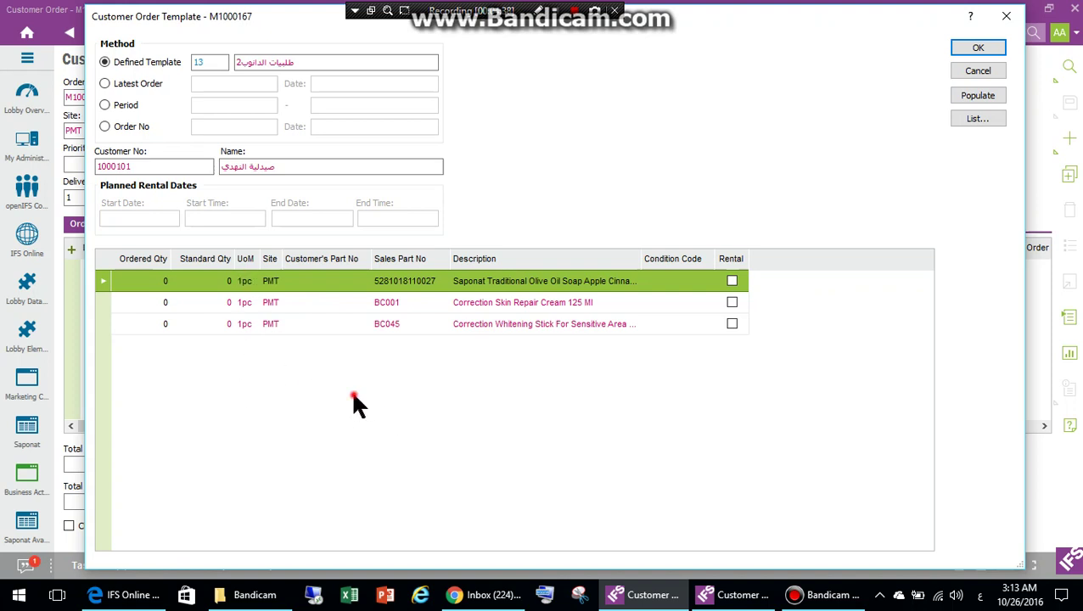
{"action": "left_click", "coordinate": [150, 280]}
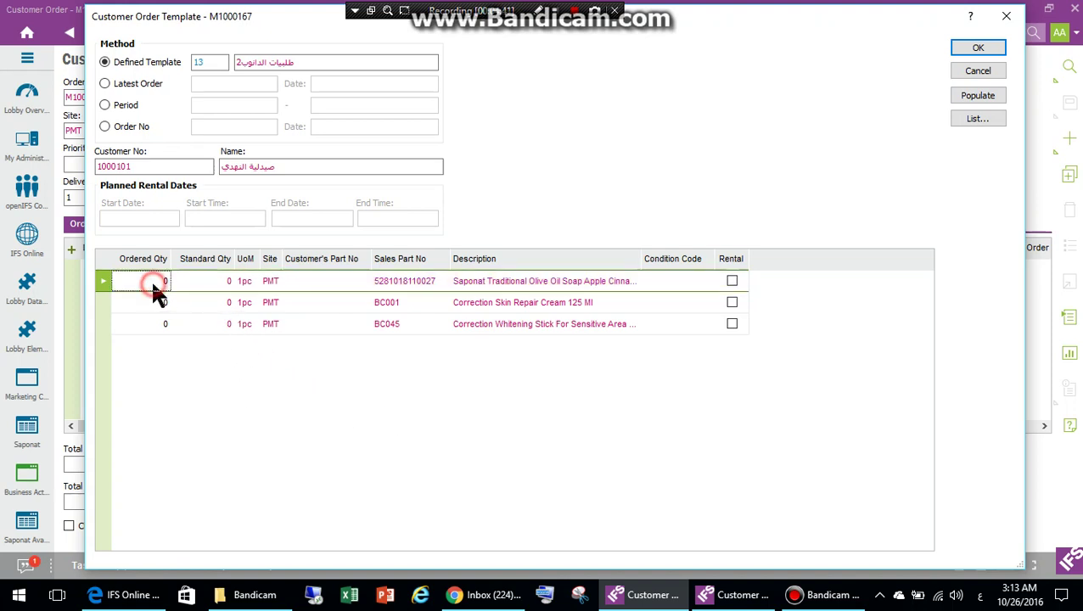
{"action": "left_click", "coordinate": [152, 376]}
{"action": "type", "text": "12"}
{"action": "left_click", "coordinate": [164, 360]}
{"action": "left_click", "coordinate": [157, 323]}
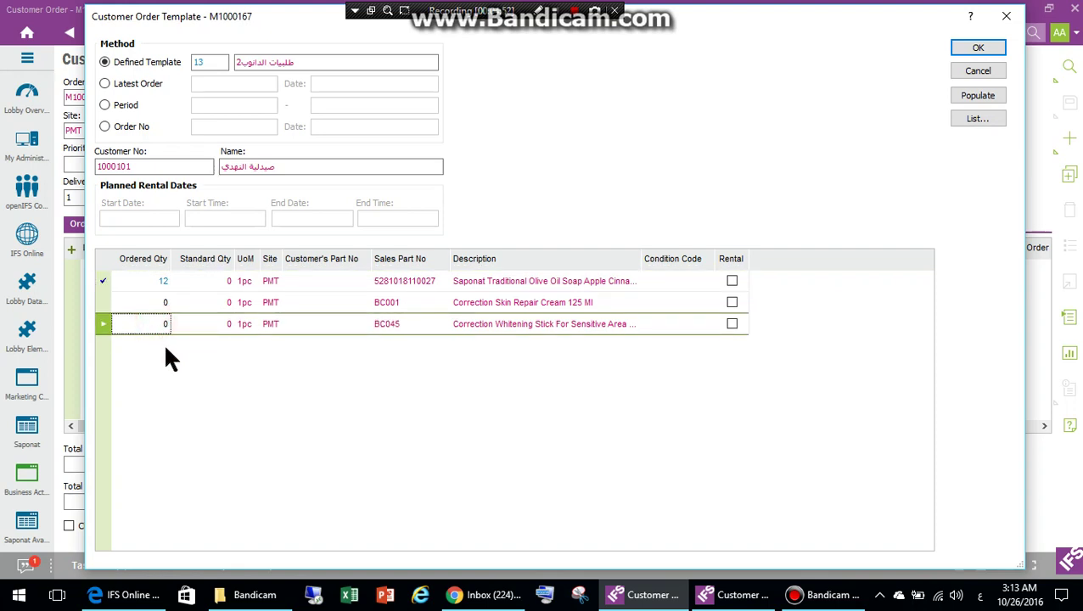
{"action": "type", "text": "24"}
{"action": "left_click", "coordinate": [163, 343]}
{"action": "left_click", "coordinate": [963, 49]}
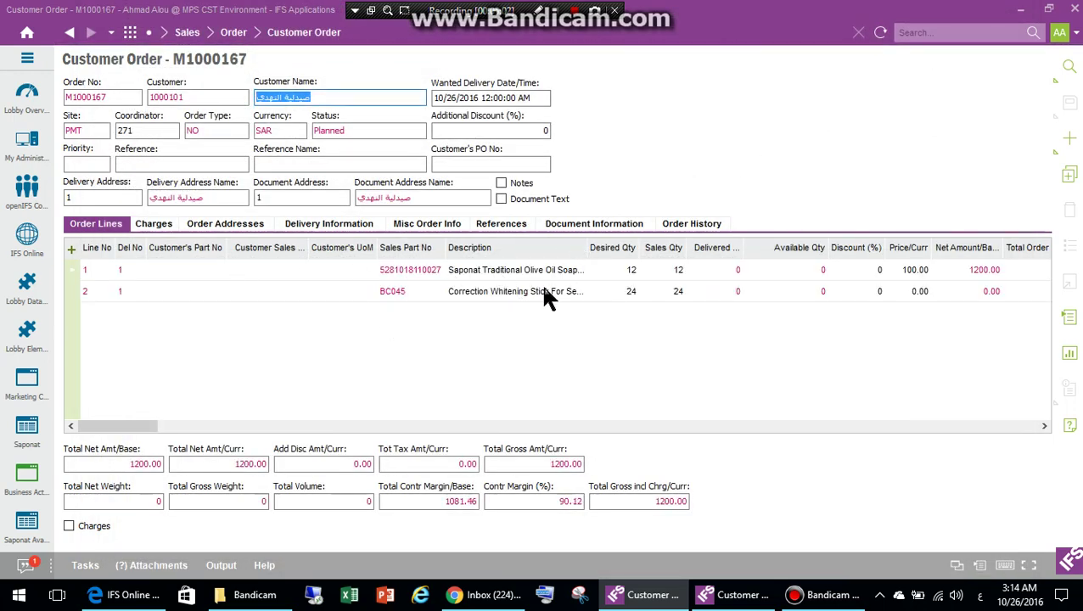
{"action": "left_click", "coordinate": [621, 272]}
{"action": "left_click", "coordinate": [622, 293]}
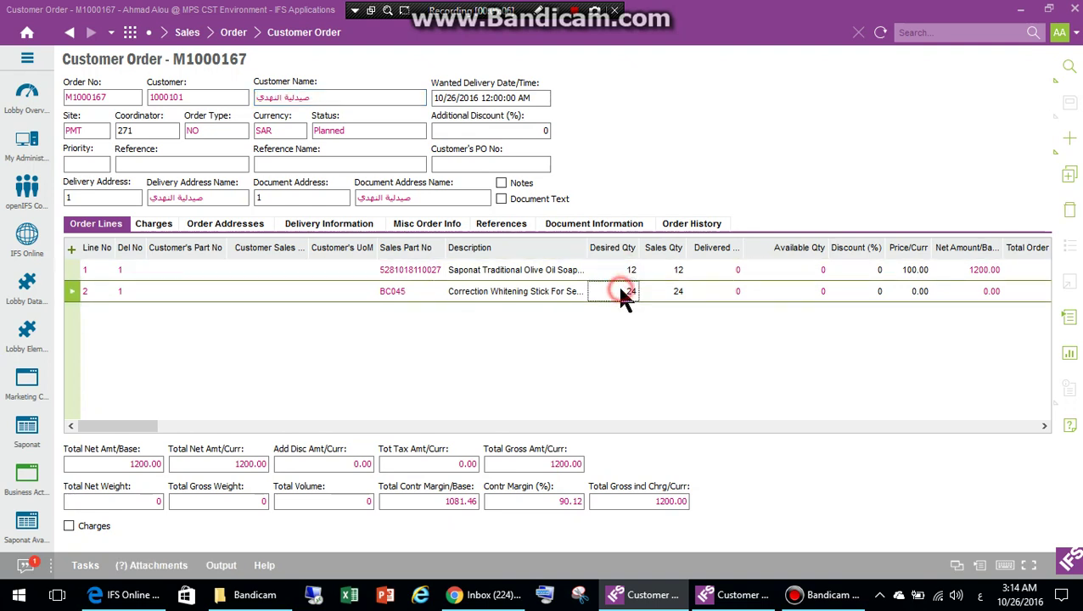
{"action": "left_click", "coordinate": [608, 272]}
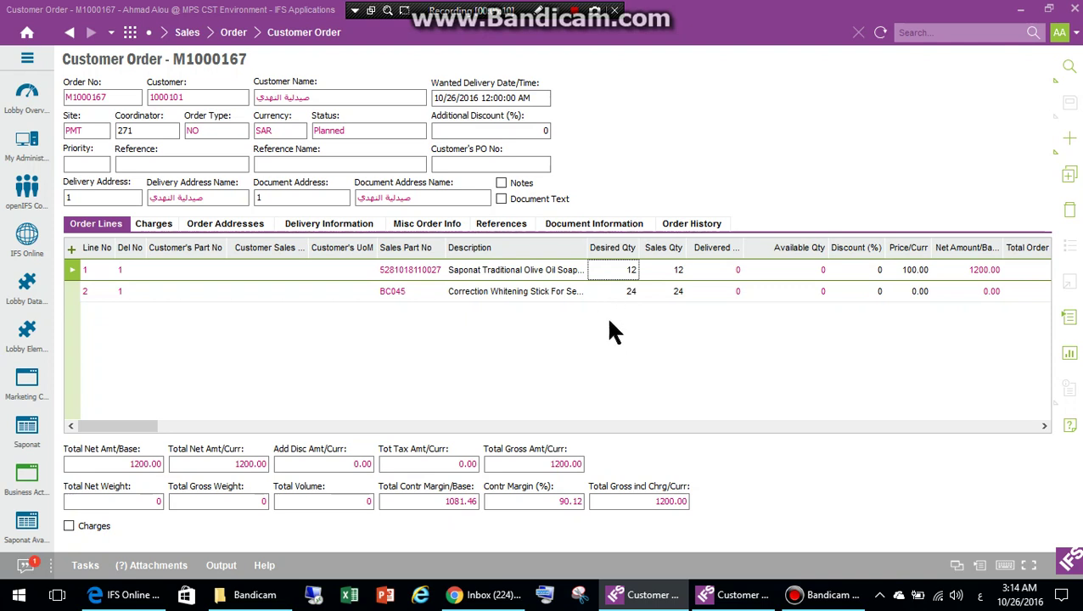
{"action": "right_click", "coordinate": [603, 119]}
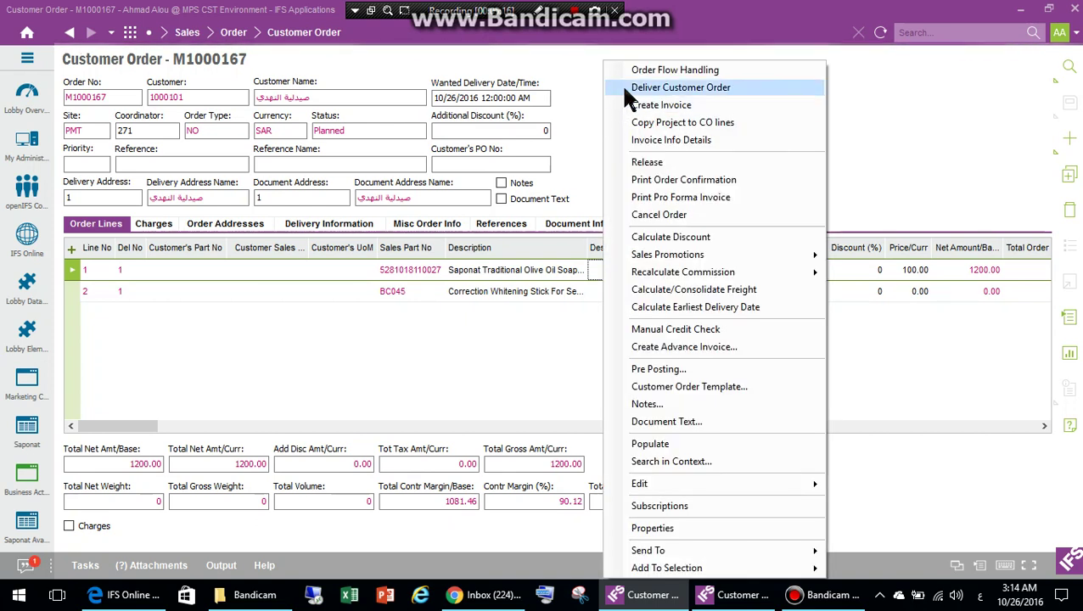
{"action": "left_click", "coordinate": [593, 156]}
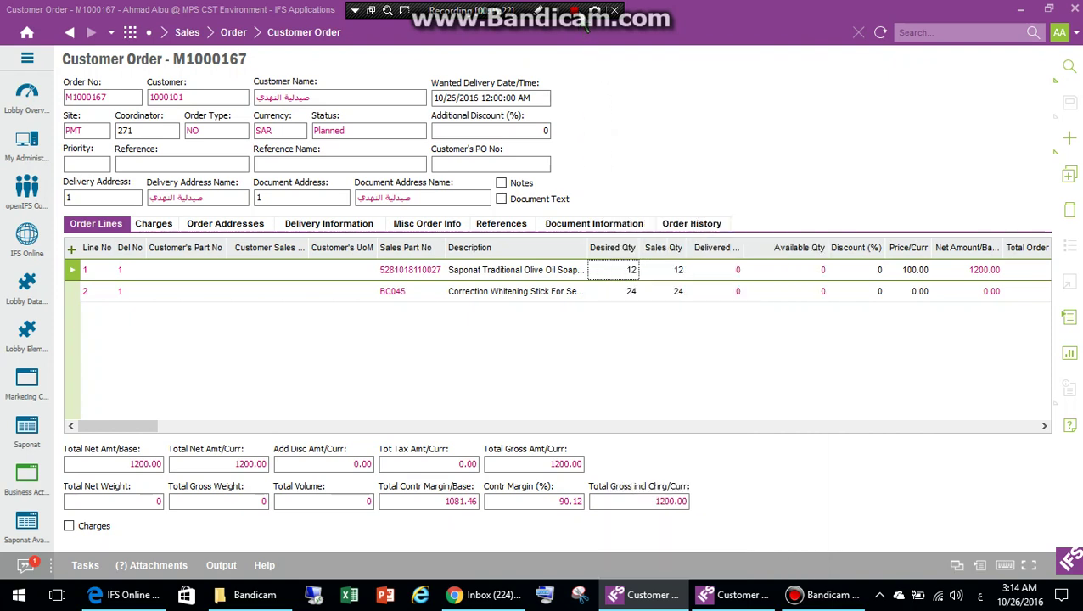